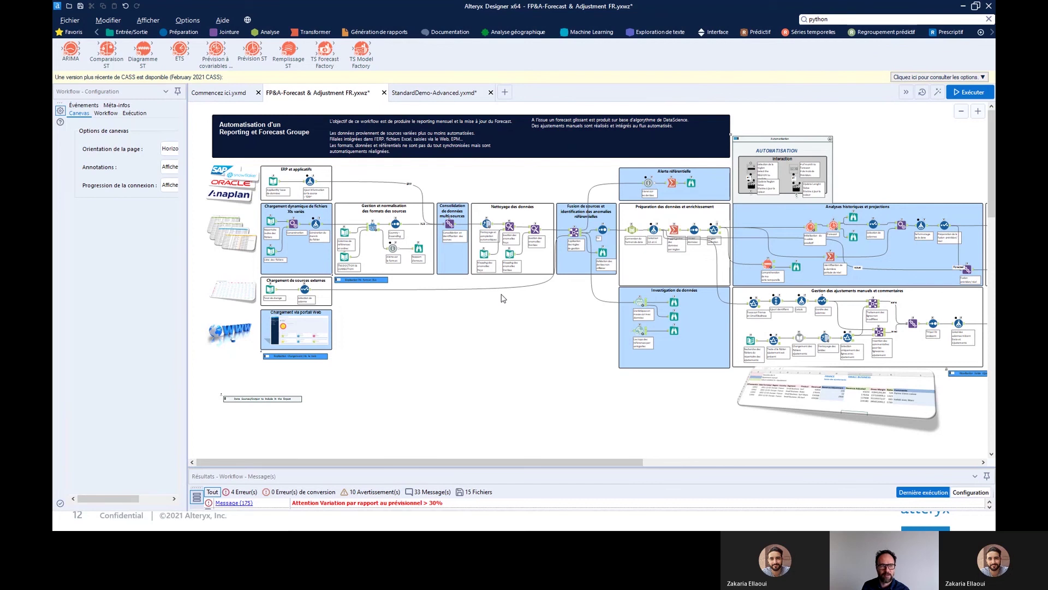
# - Look over the input/output and preparation tool sets while the forecast workflow's source-loading sections are in view
pyautogui.scroll(2, 504, 298)
pyautogui.moveTo(399, 463); pyautogui.dragTo(343, 464)
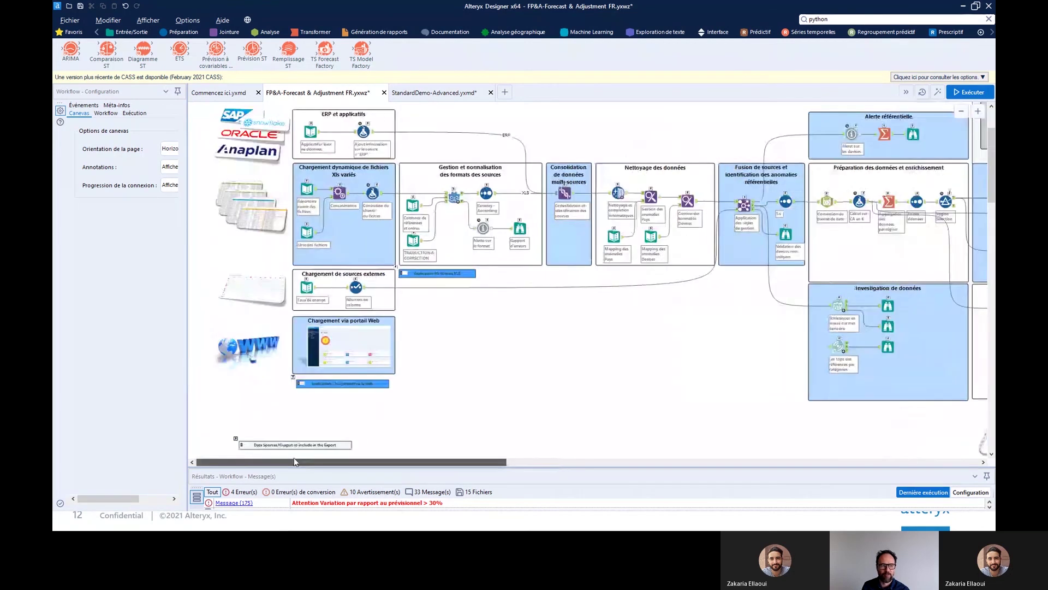
pyautogui.scroll(2, 520, 388)
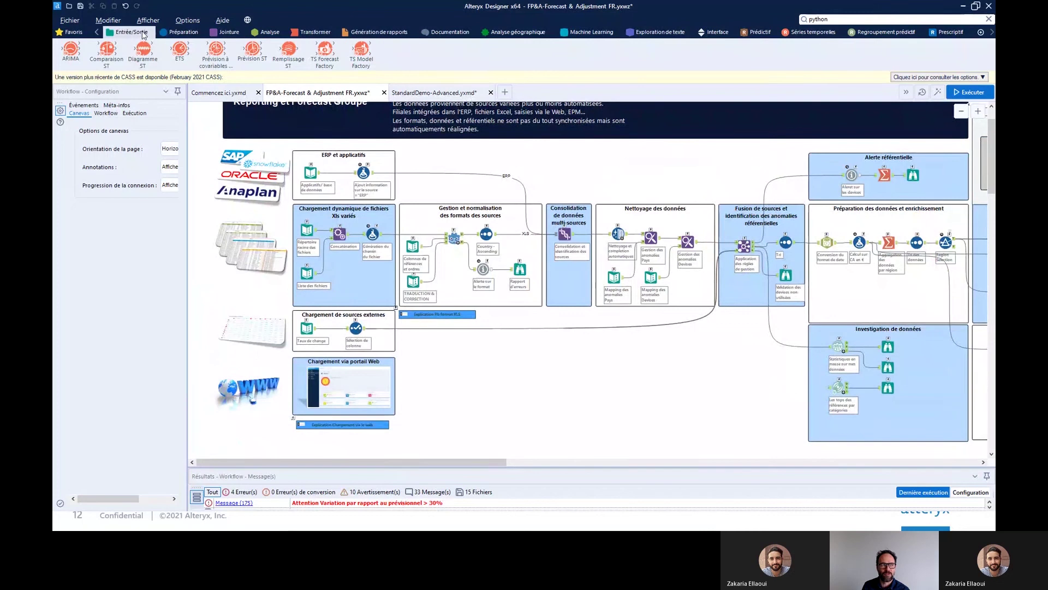
pyautogui.click(131, 32)
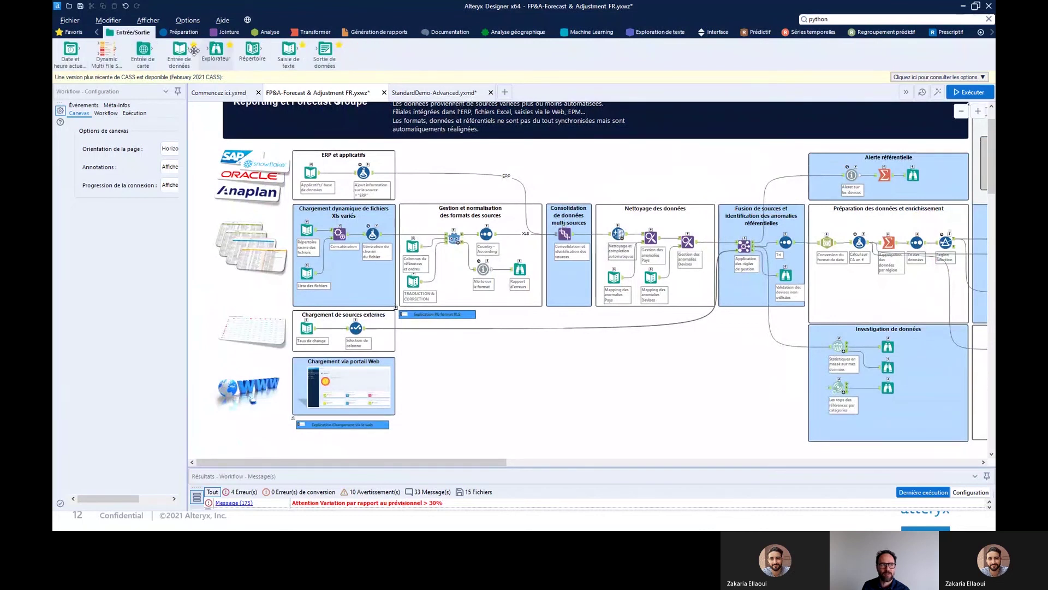
pyautogui.click(180, 31)
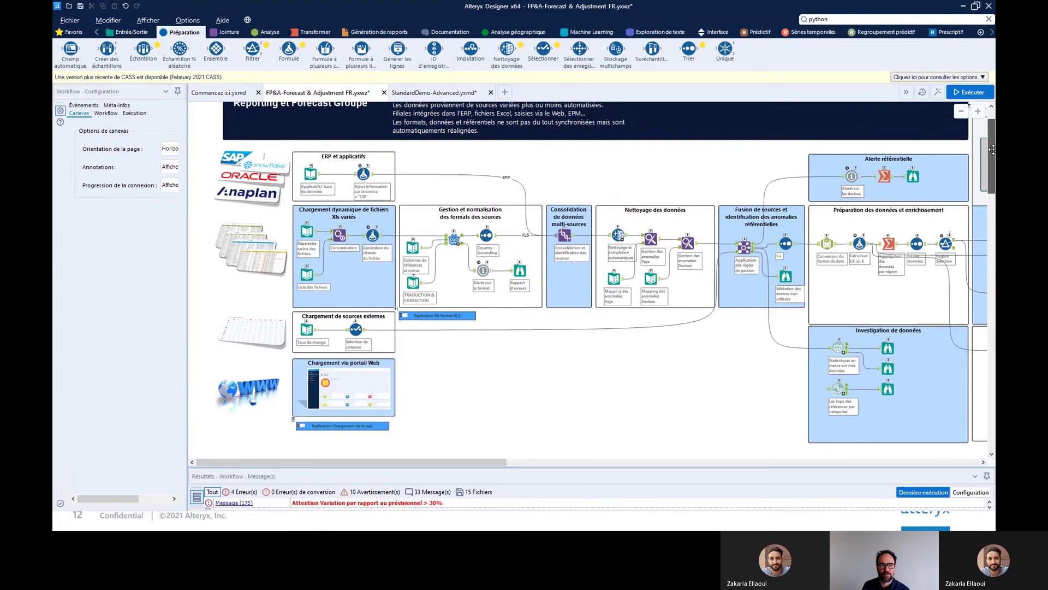
pyautogui.scroll(1, 984, 156)
# - In the StandardDemo-Advanced workflow, add a Filter tool above SELECTIONNER, connected to the TRANSACTIONS input, and display its configuration
pyautogui.click(442, 94)
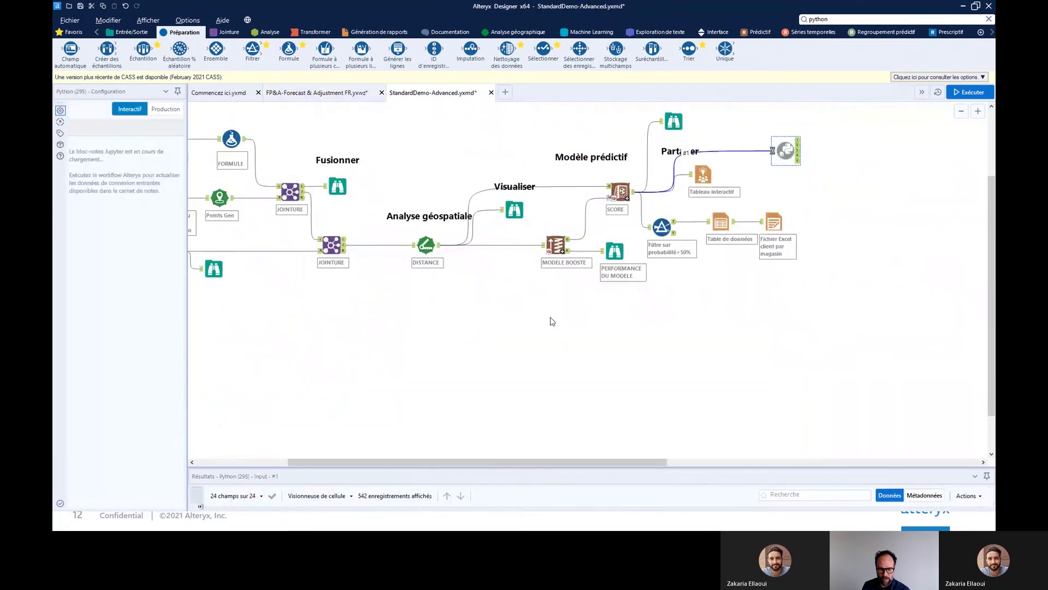
pyautogui.moveTo(415, 465); pyautogui.dragTo(324, 465)
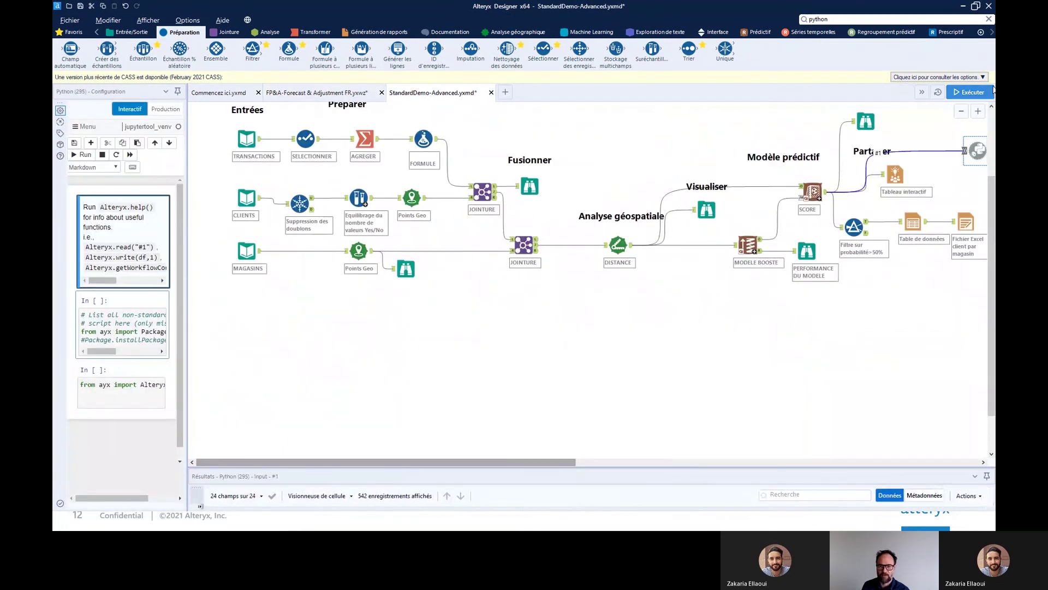
pyautogui.click(991, 120)
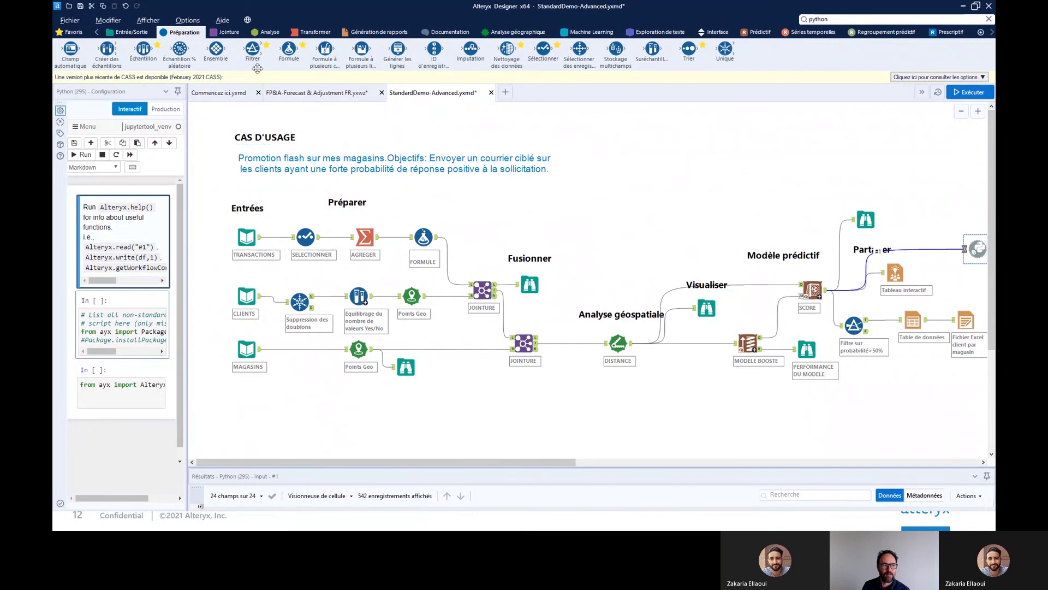
pyautogui.moveTo(252, 49); pyautogui.dragTo(302, 201)
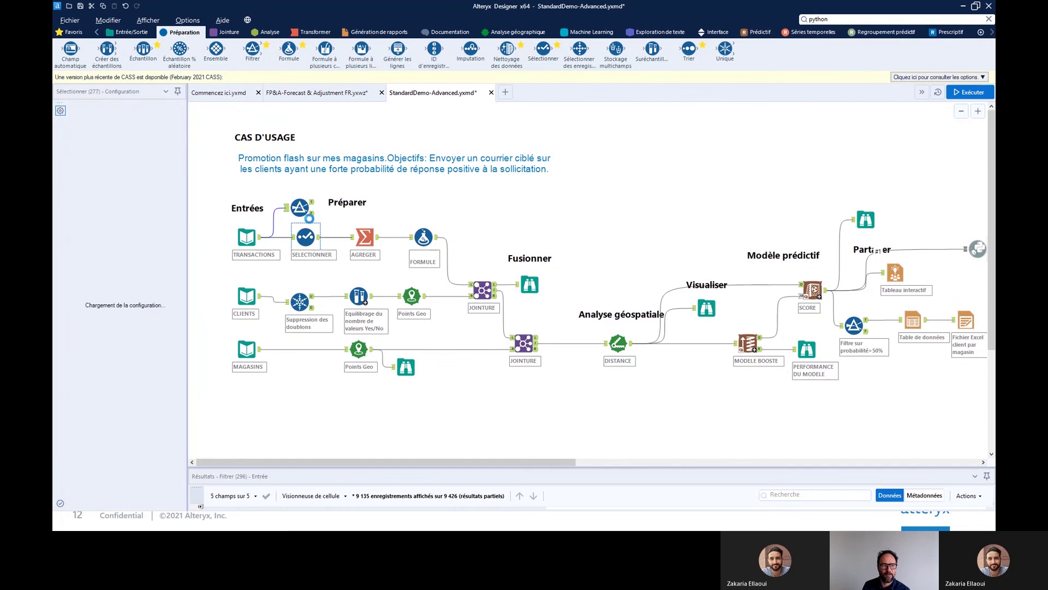
pyautogui.click(300, 208)
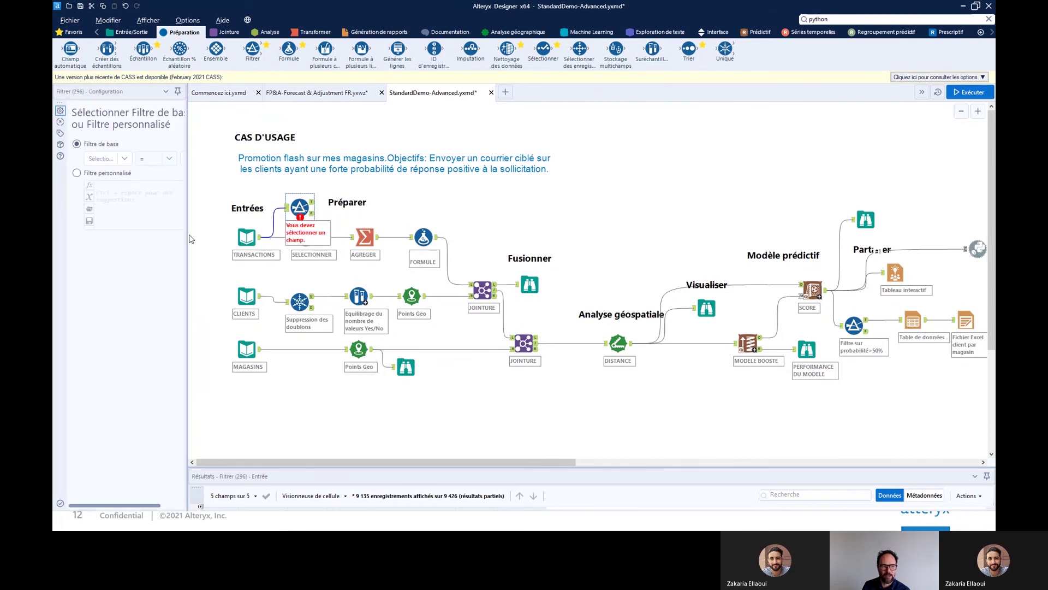
# - Set the new filter's basic condition to IdClient Égal à with an empty comparison value, and open the FORMULE tool's configuration
pyautogui.moveTo(187, 236); pyautogui.dragTo(320, 214)
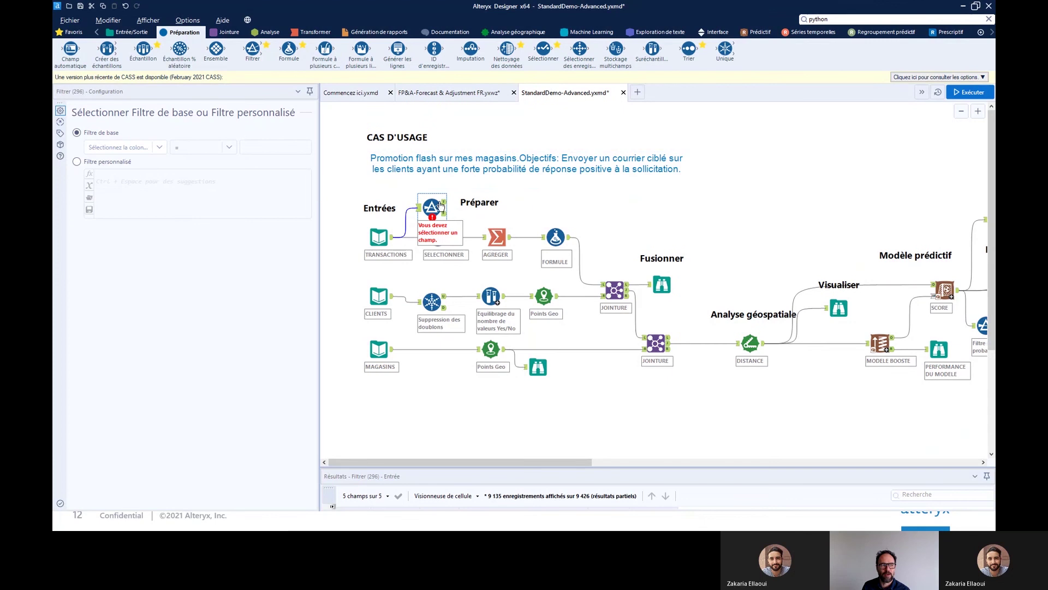
pyautogui.click(159, 147)
pyautogui.click(144, 170)
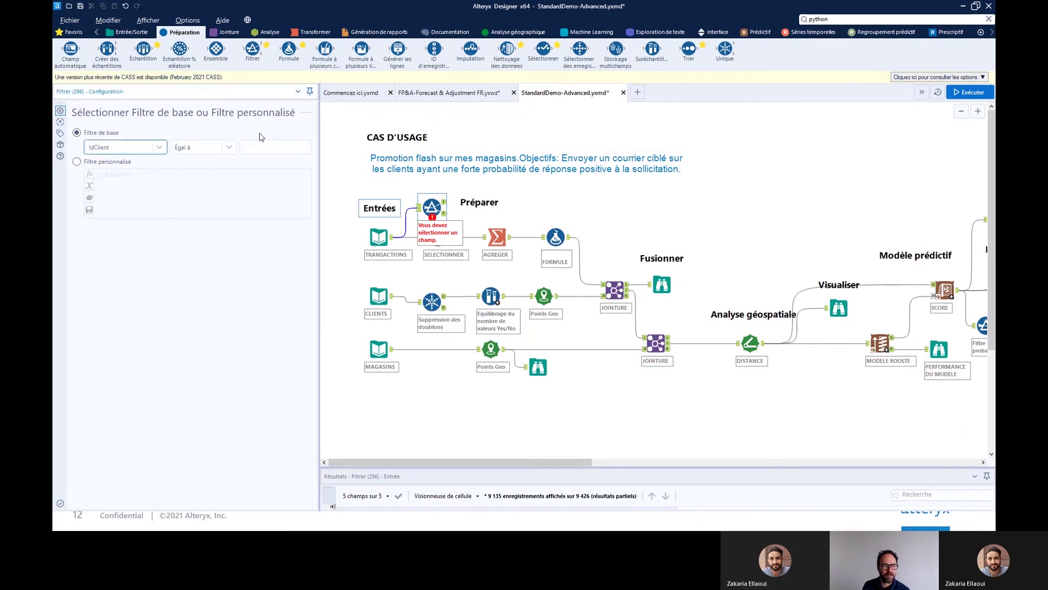
pyautogui.click(227, 148)
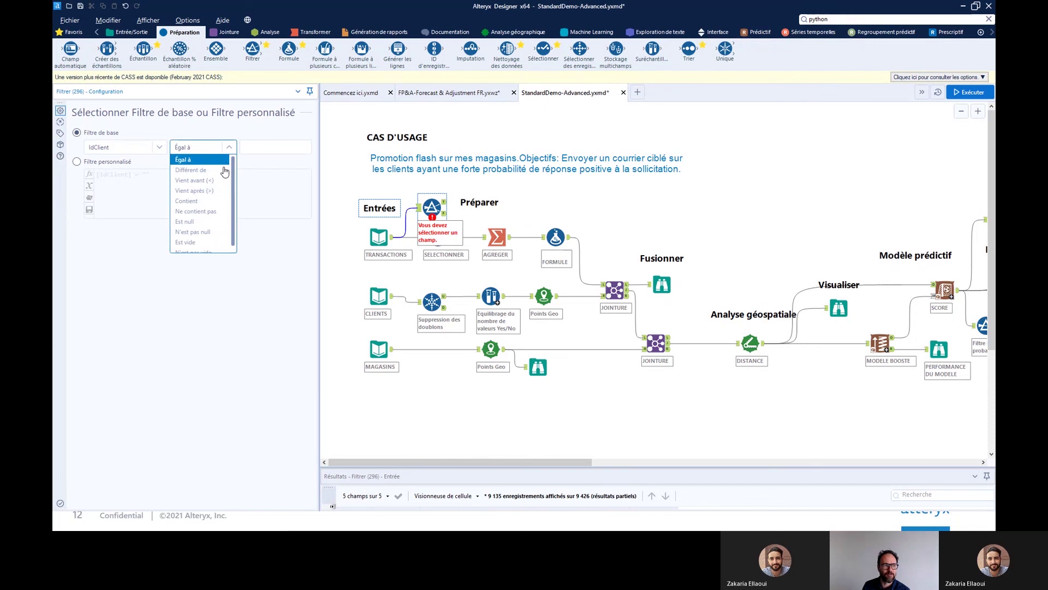
pyautogui.click(276, 148)
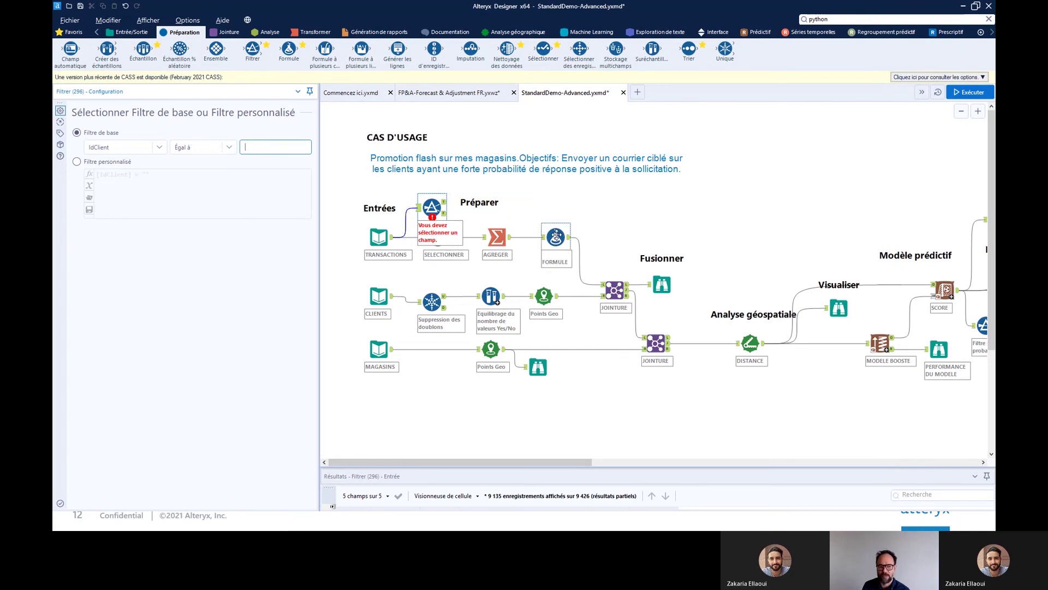
pyautogui.click(556, 236)
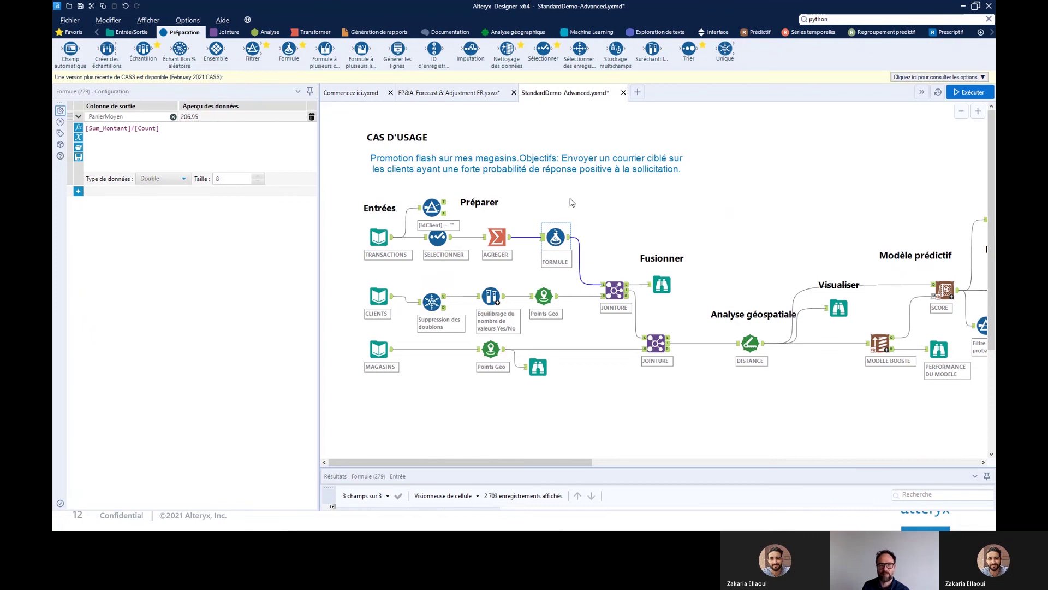
# - Return to the FP&A-Forecast & Adjustment FR workflow and examine its sections from source loading to historical analysis and projections
pyautogui.click(442, 93)
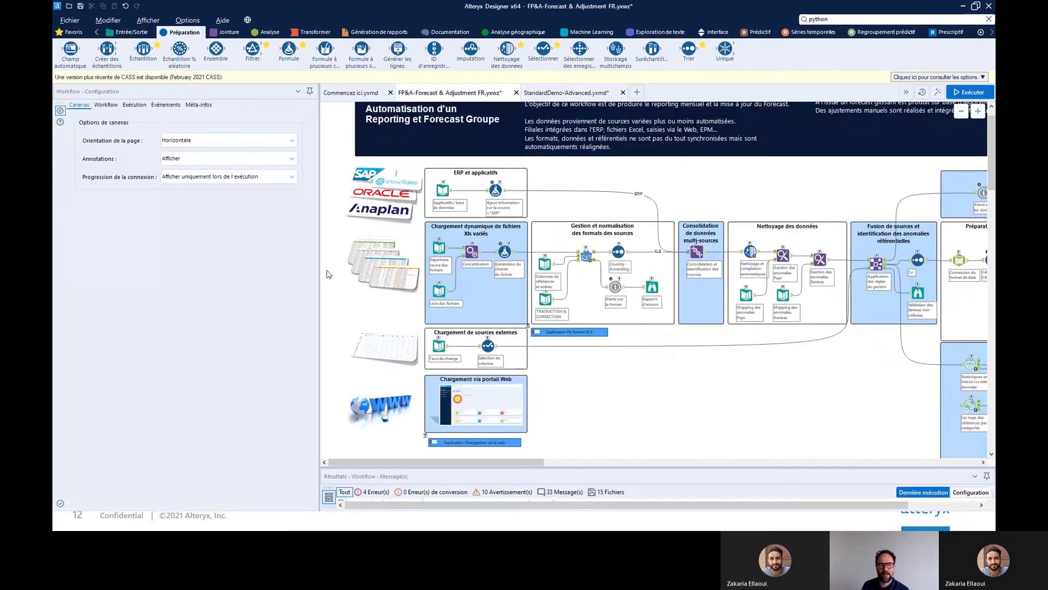
pyautogui.moveTo(320, 279); pyautogui.dragTo(177, 293)
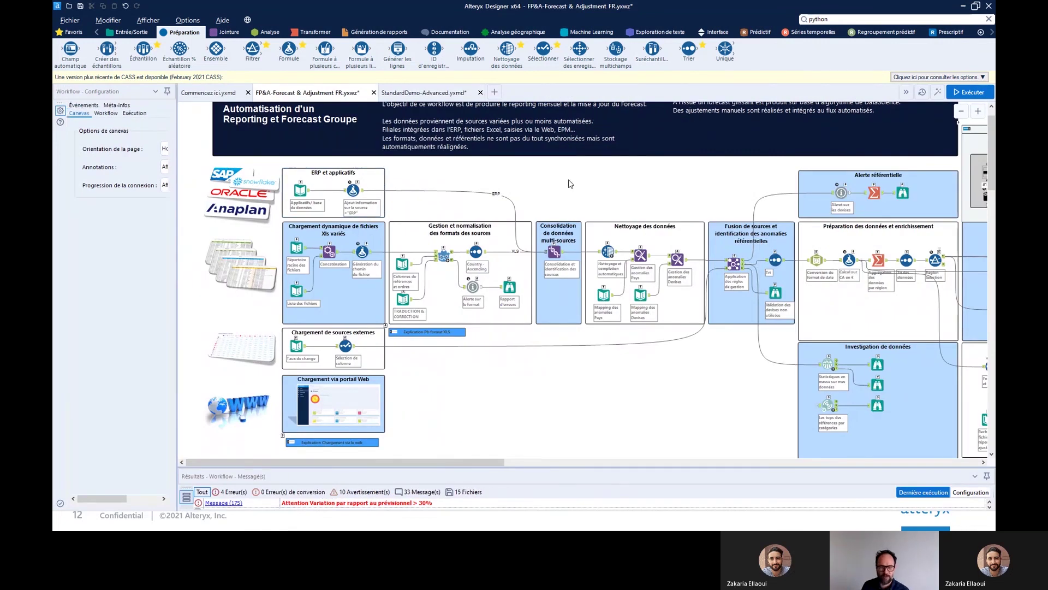
pyautogui.scroll(-2, 570, 183)
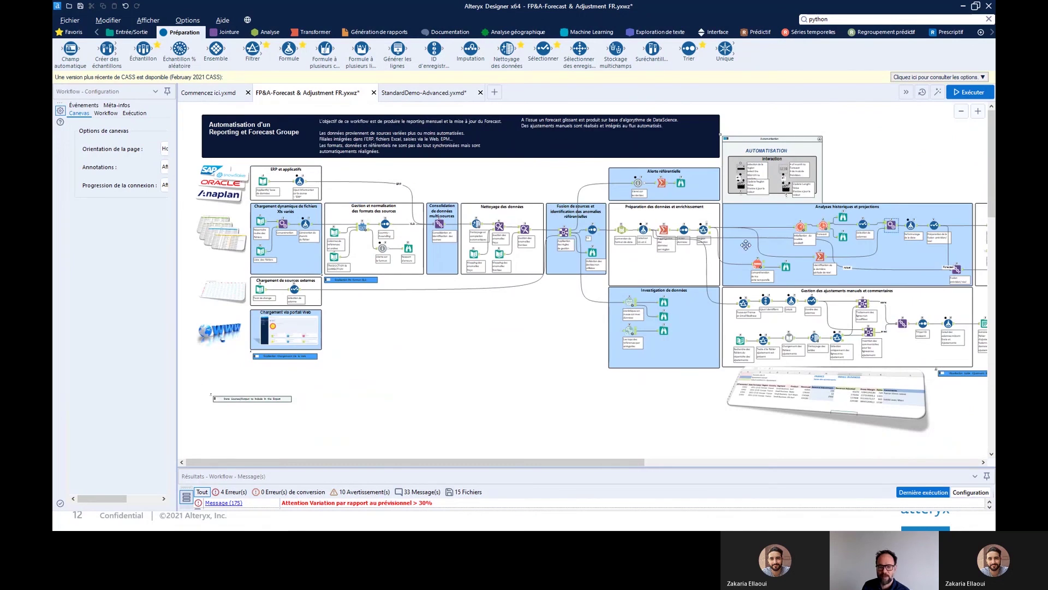
pyautogui.scroll(1, 337, 342)
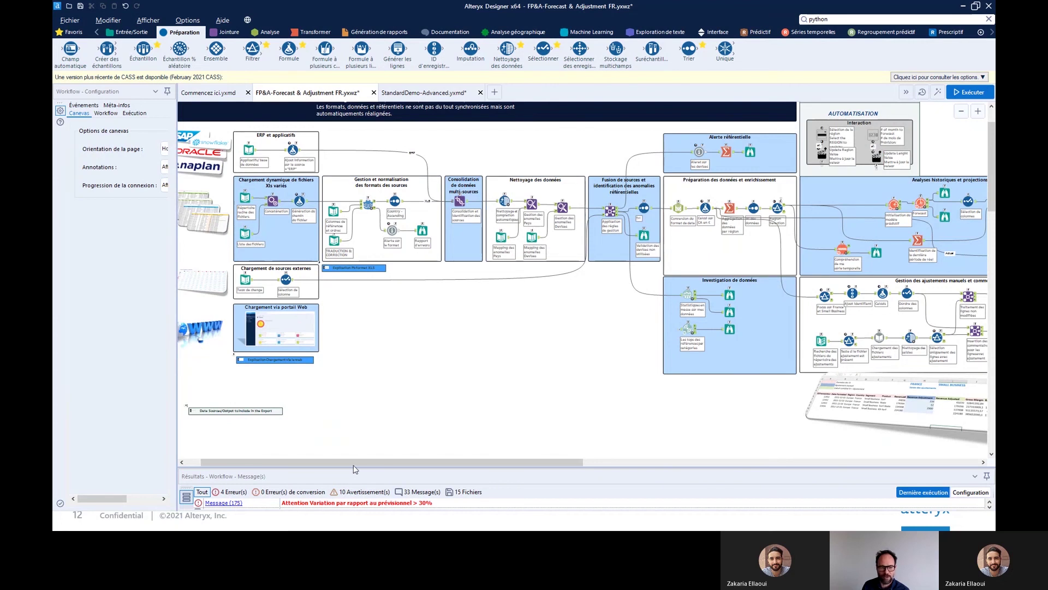
pyautogui.moveTo(357, 468); pyautogui.dragTo(307, 474)
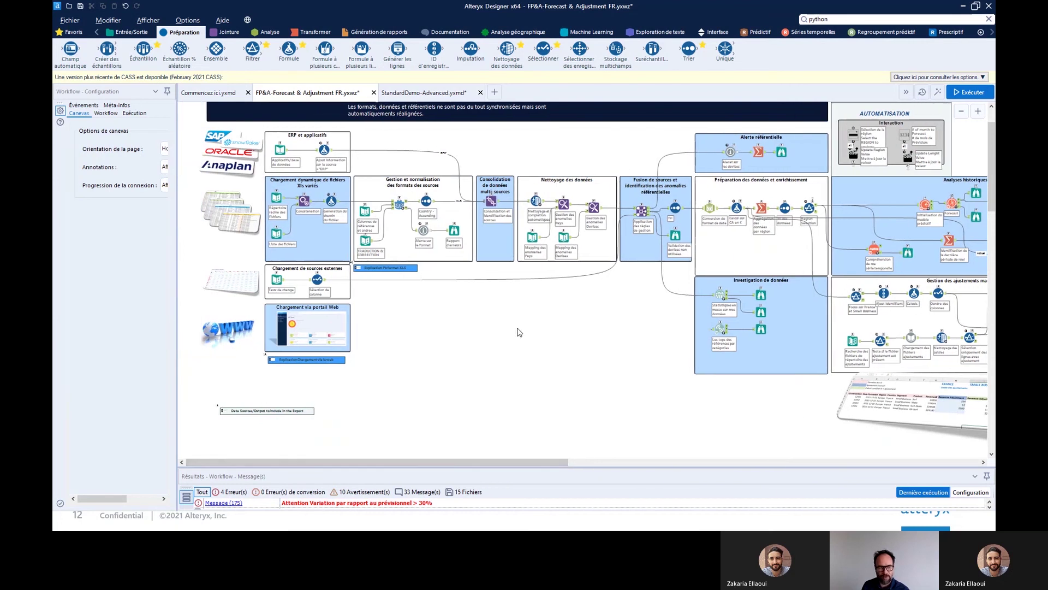
pyautogui.scroll(1, 519, 329)
pyautogui.moveTo(989, 150); pyautogui.dragTo(990, 132)
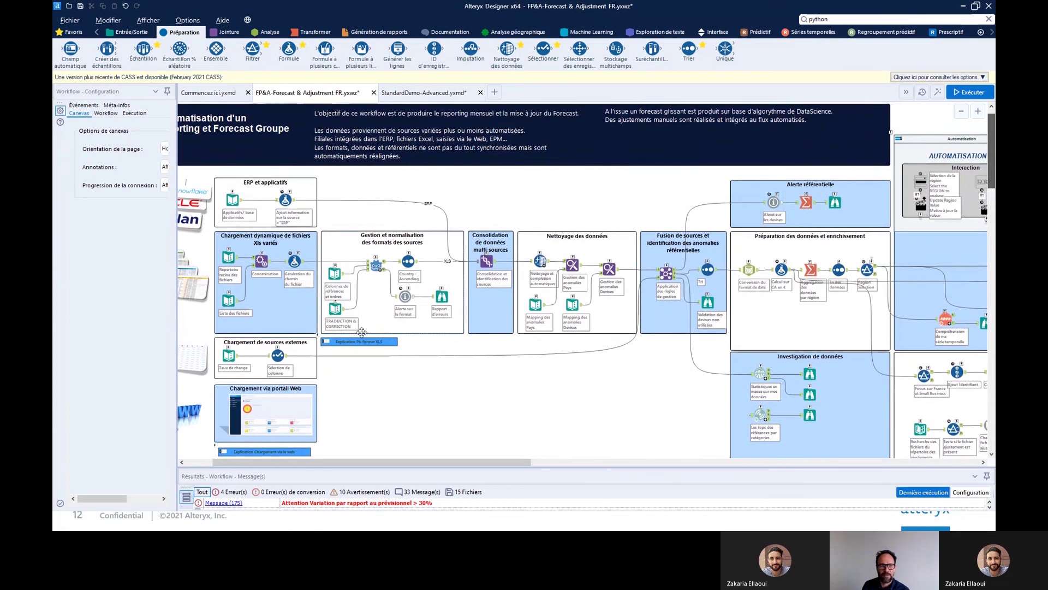
pyautogui.moveTo(366, 465); pyautogui.dragTo(341, 466)
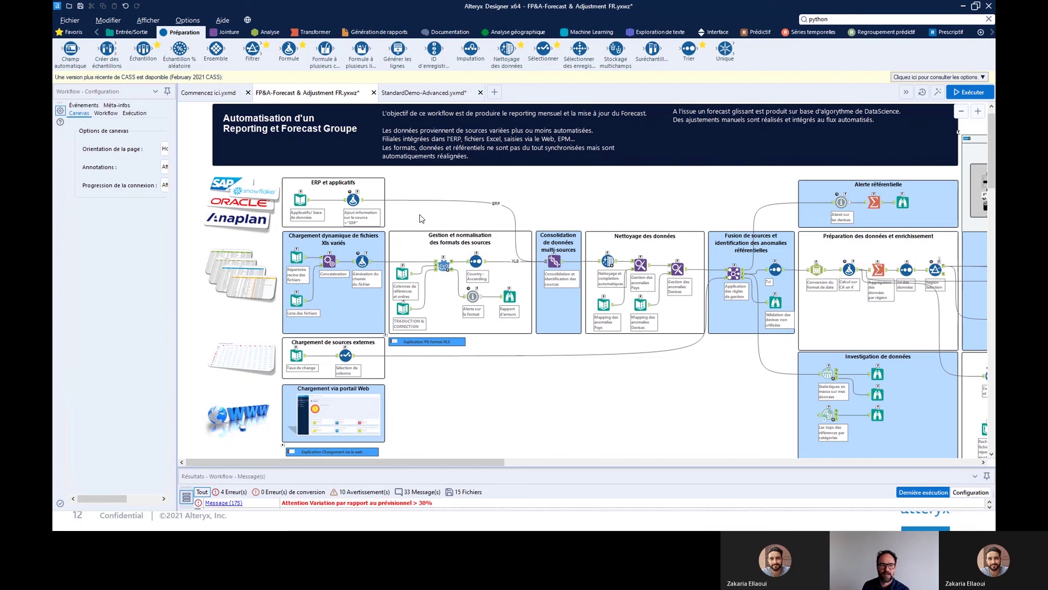
# - Examine the column-order and header-issue examples inside the "Explication Pb format XLS" container, collapsing it when done
pyautogui.scroll(2, 445, 266)
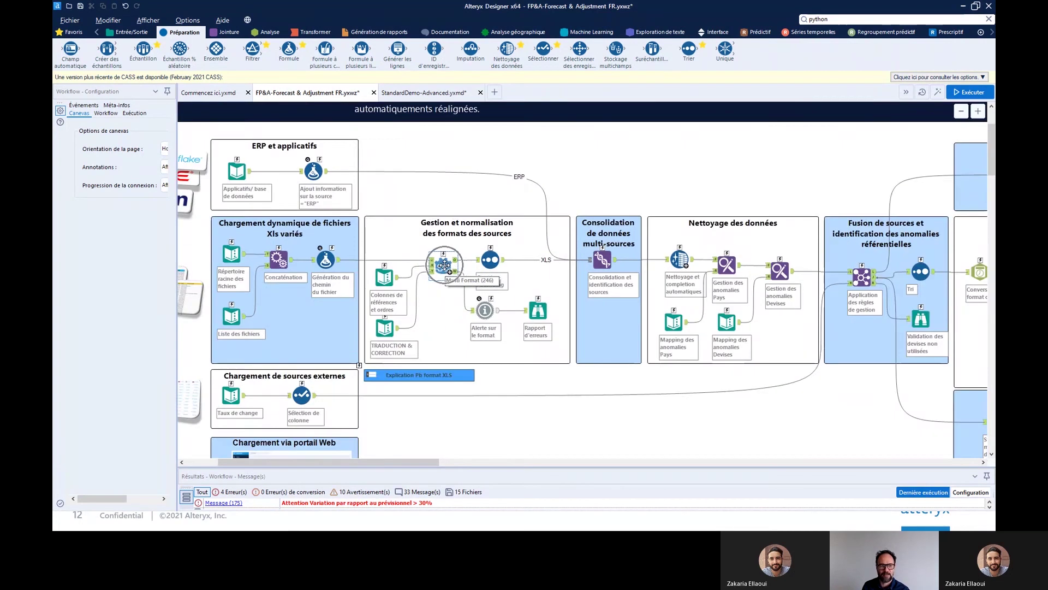
pyautogui.scroll(2, 445, 278)
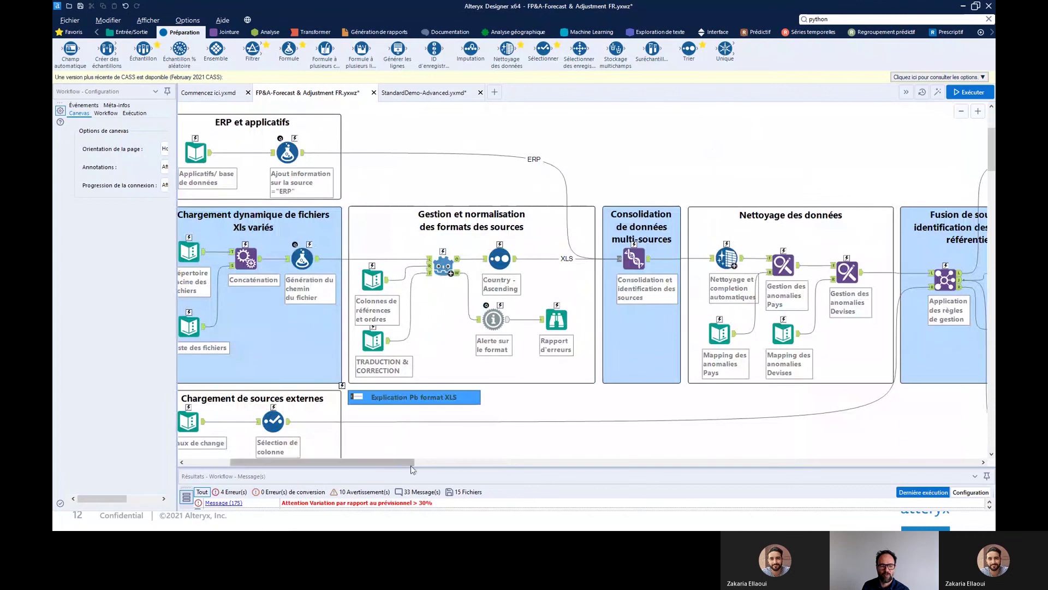
pyautogui.moveTo(402, 467); pyautogui.dragTo(369, 468)
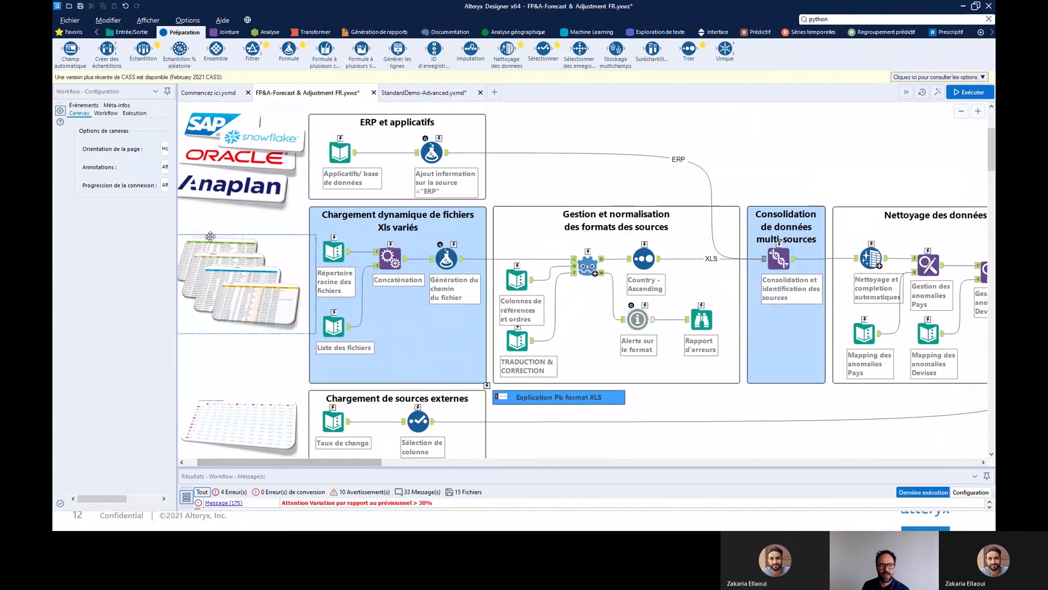
pyautogui.click(503, 402)
pyautogui.click(502, 398)
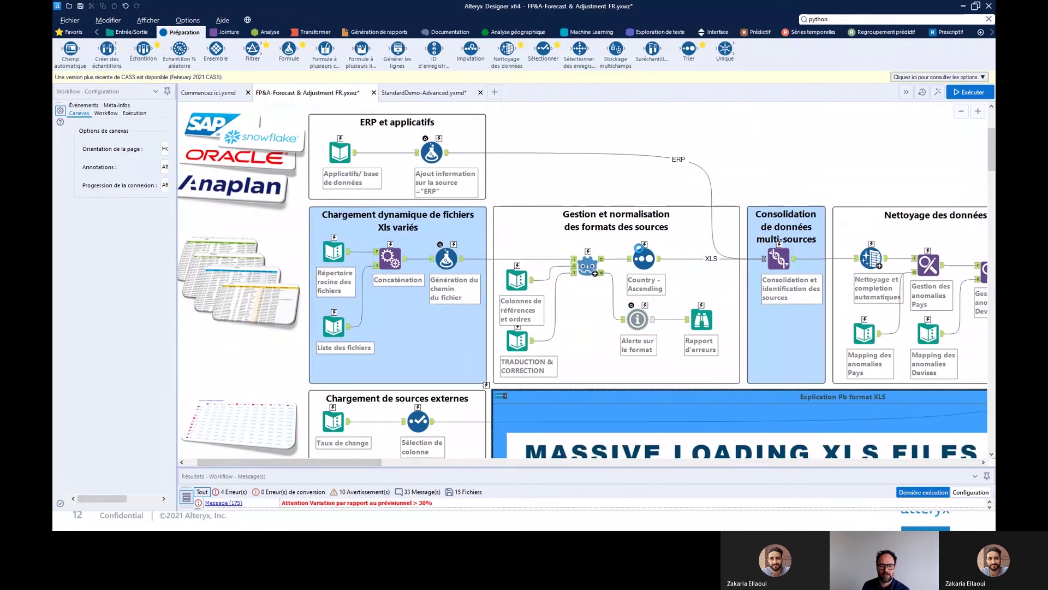
pyautogui.scroll(-6, 584, 279)
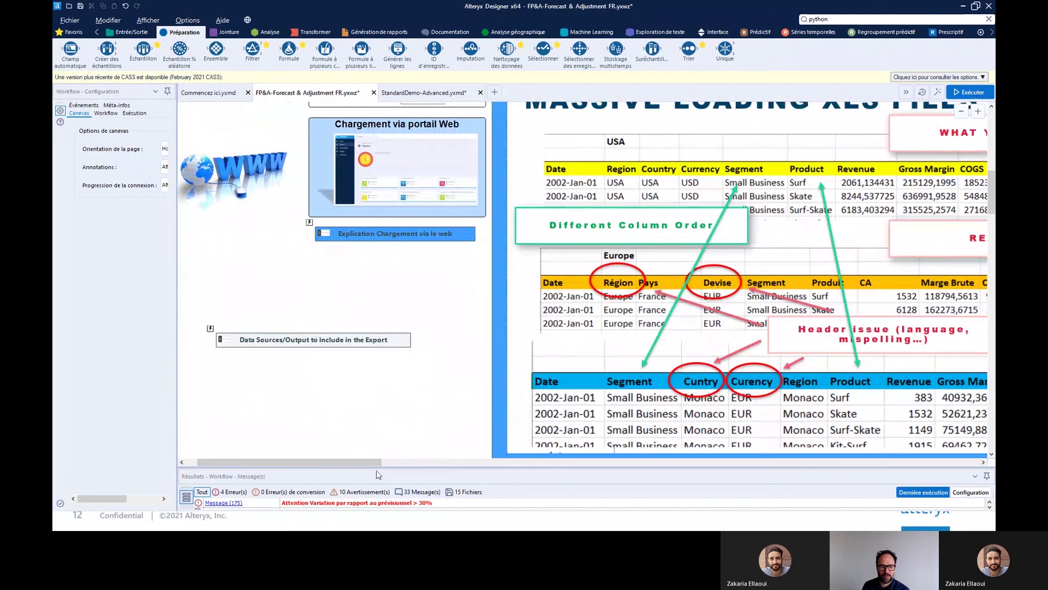
pyautogui.moveTo(376, 468); pyautogui.dragTo(448, 468)
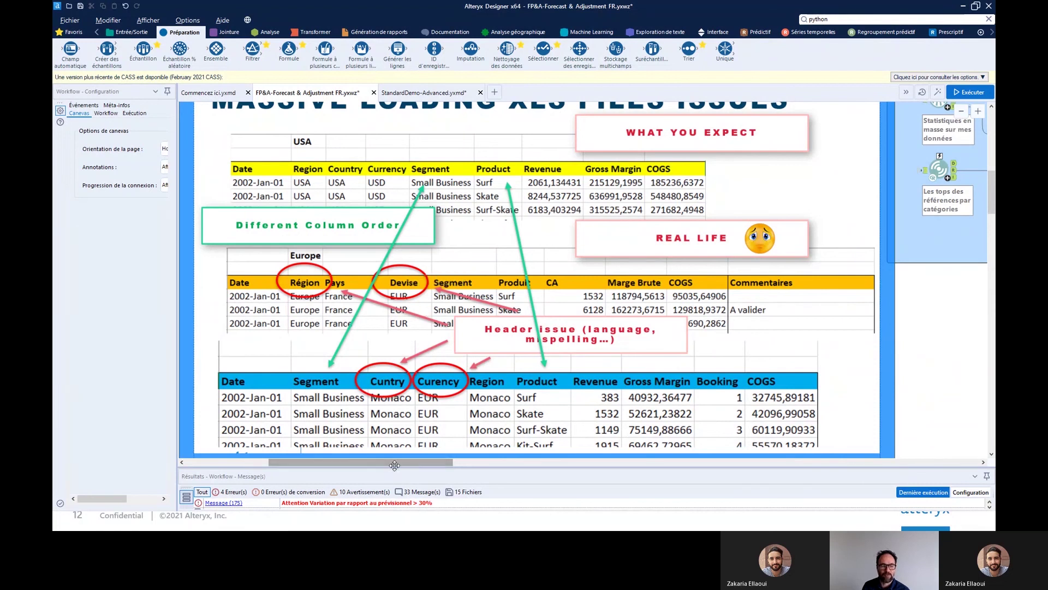
pyautogui.moveTo(197, 362); pyautogui.dragTo(383, 503)
pyautogui.click(375, 185)
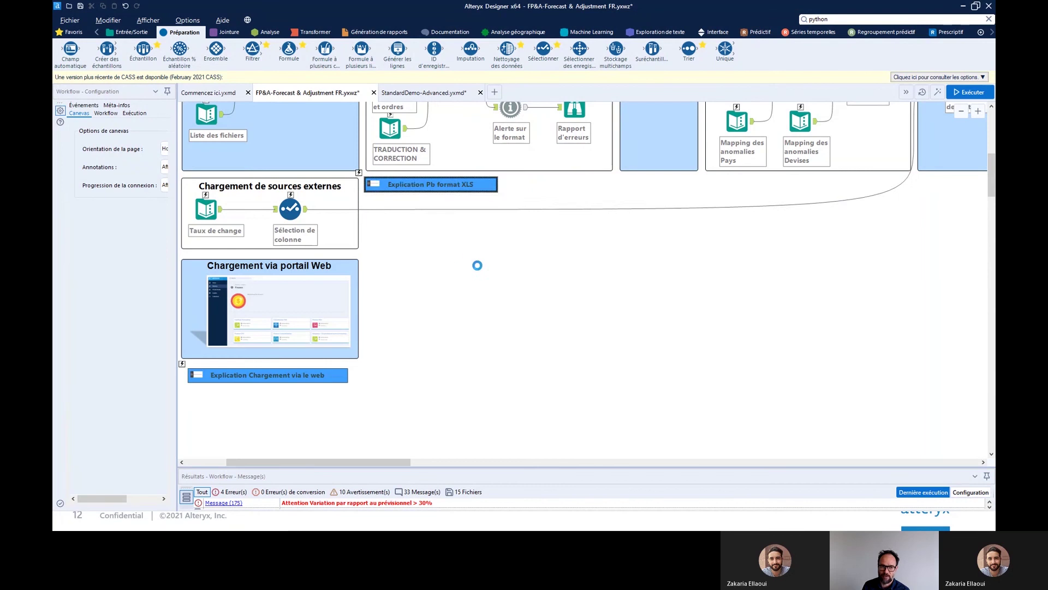
# - Examine the file header errors and warnings in the "Rapport d'erreurs" browse tool's results, enlarging the results area for reading
pyautogui.scroll(2, 478, 267)
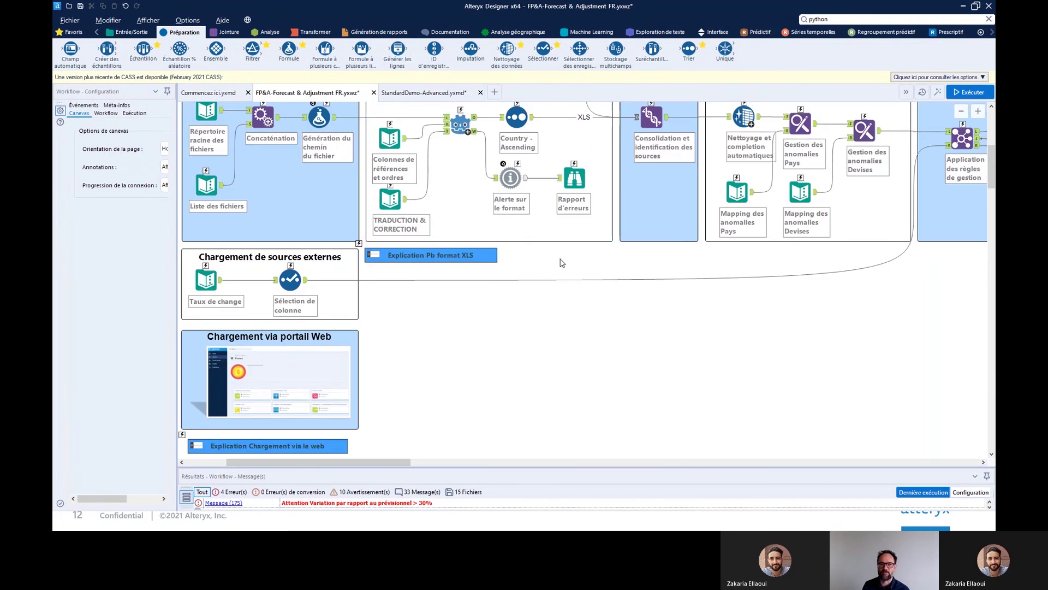
pyautogui.scroll(3, 991, 168)
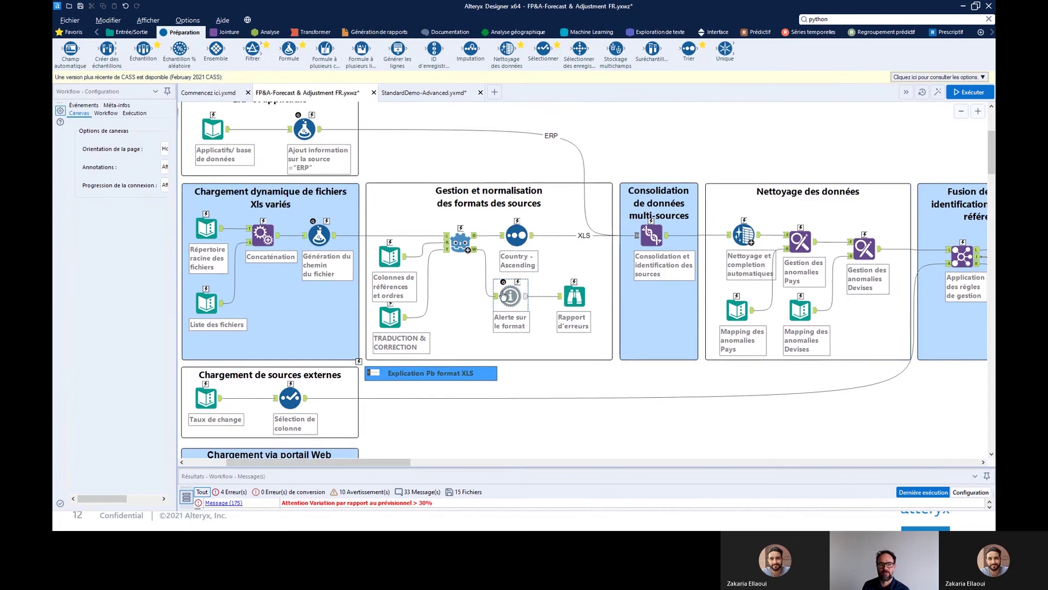
pyautogui.click(575, 295)
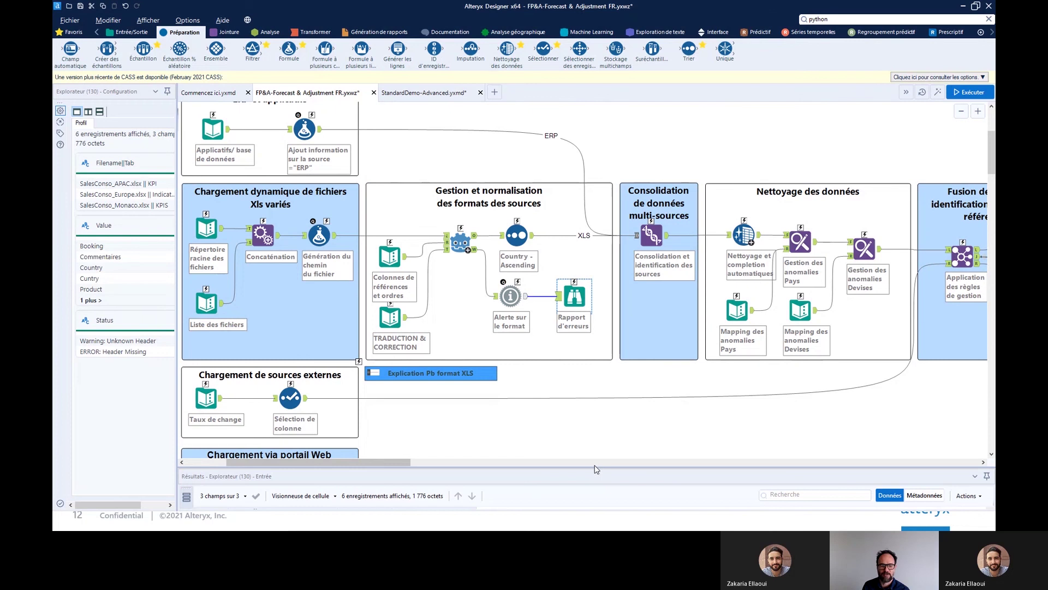
pyautogui.moveTo(603, 469); pyautogui.dragTo(617, 253)
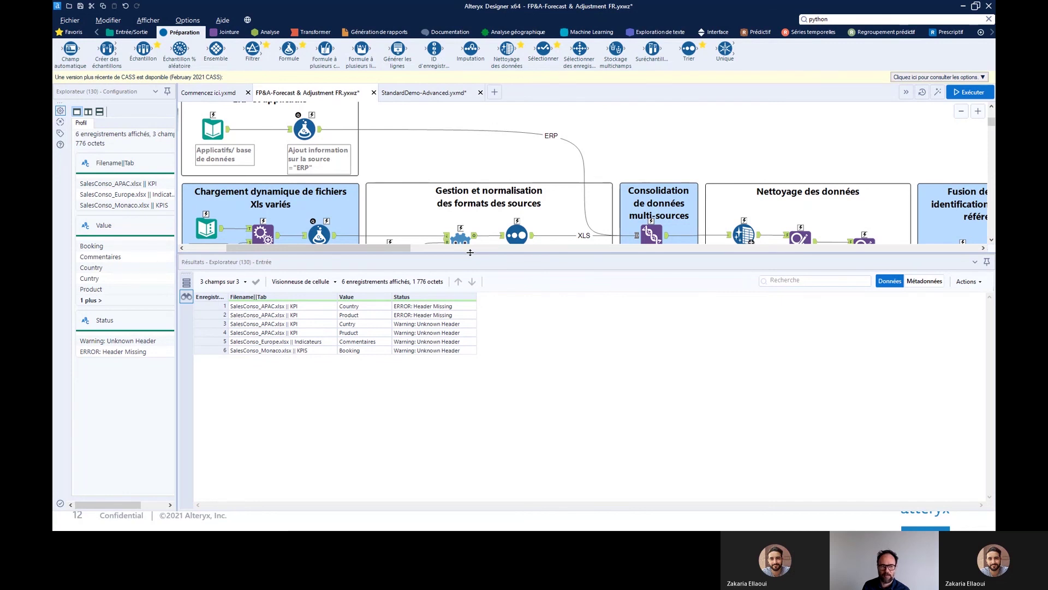
pyautogui.moveTo(469, 364); pyautogui.dragTo(468, 383)
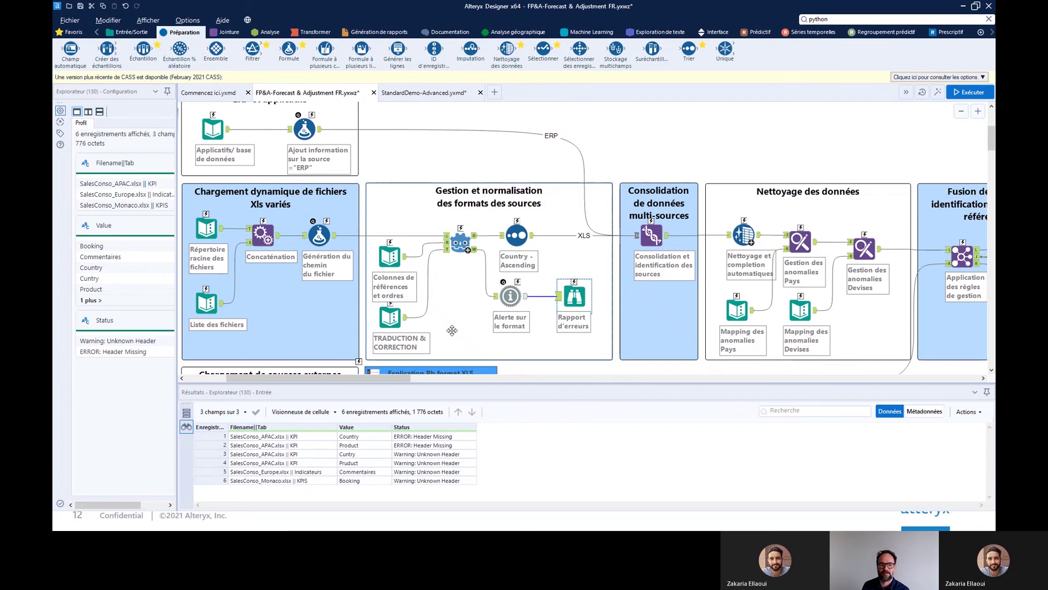
pyautogui.scroll(-1, 452, 330)
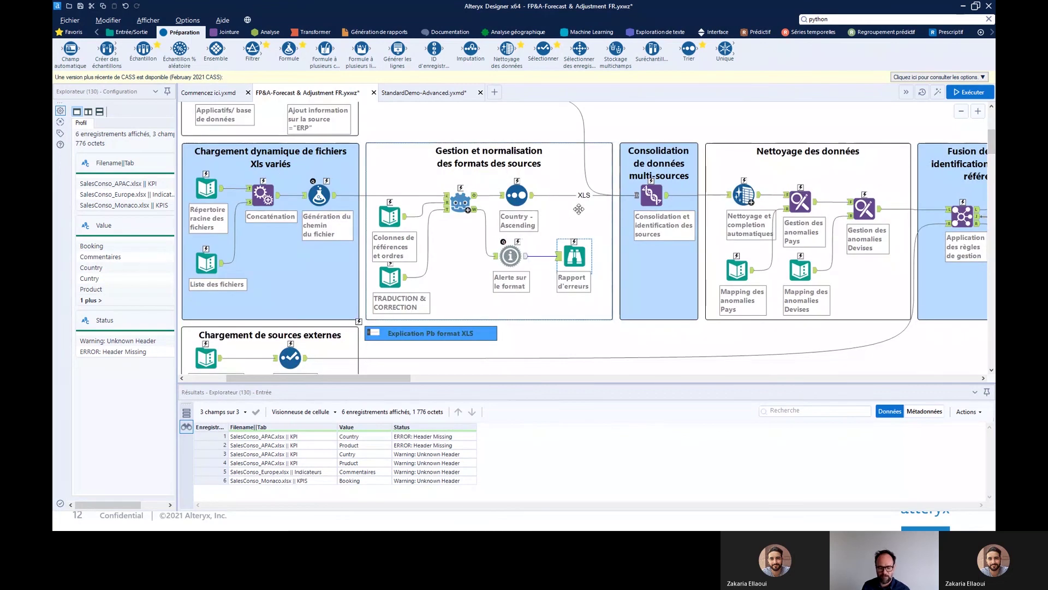
pyautogui.scroll(-3, 586, 208)
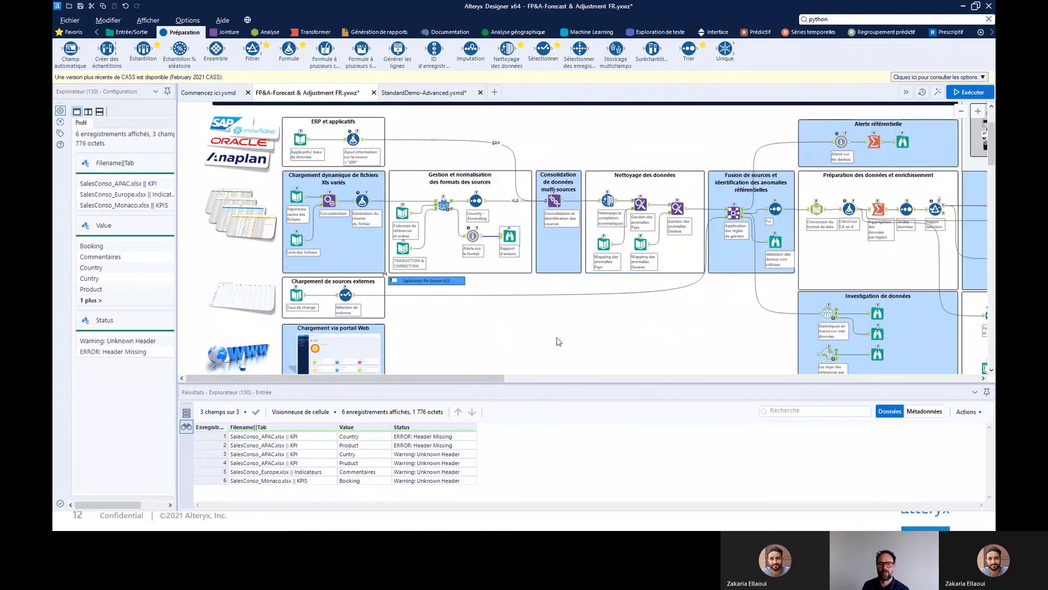
# - Examine the workflow's consolidation, cleaning, source merging and data preparation sections, including the reference-data alert branch
pyautogui.moveTo(488, 372); pyautogui.dragTo(519, 371)
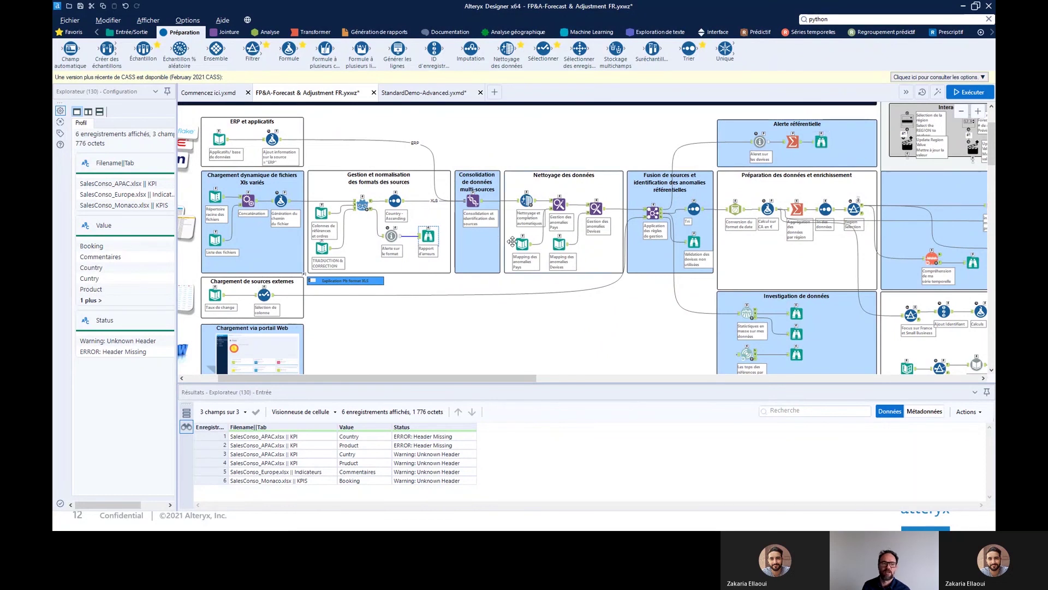
pyautogui.scroll(-2, 565, 306)
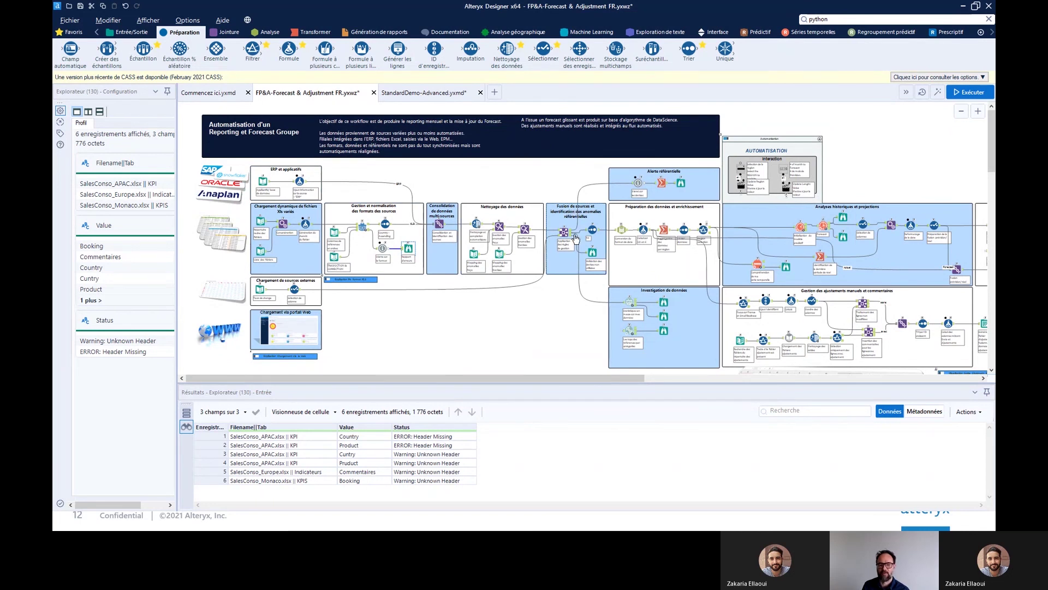
pyautogui.scroll(1, 576, 237)
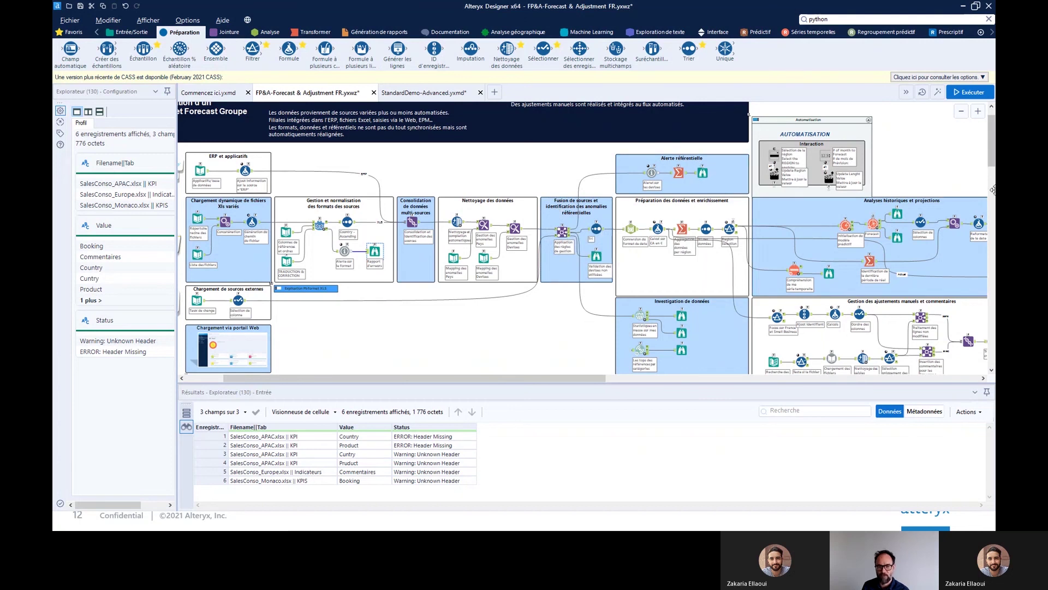
pyautogui.moveTo(992, 147); pyautogui.dragTo(992, 158)
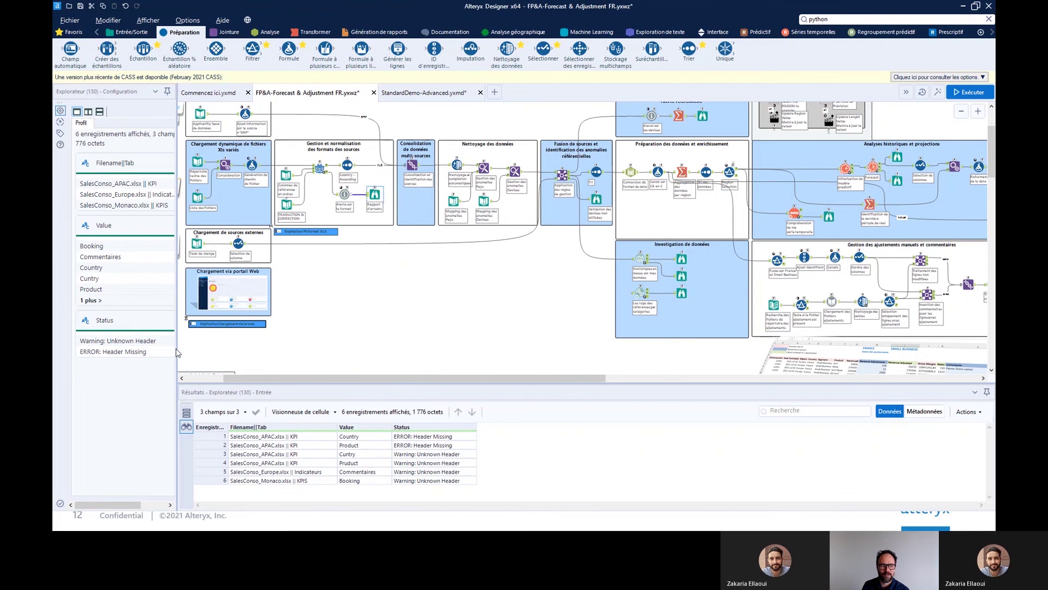
# - Examine the numeric field statistics and plots in the upper browse tool of the "Investigation de données" section, enlarging the report for reading
pyautogui.moveTo(176, 349); pyautogui.dragTo(314, 350)
pyautogui.scroll(2, 560, 284)
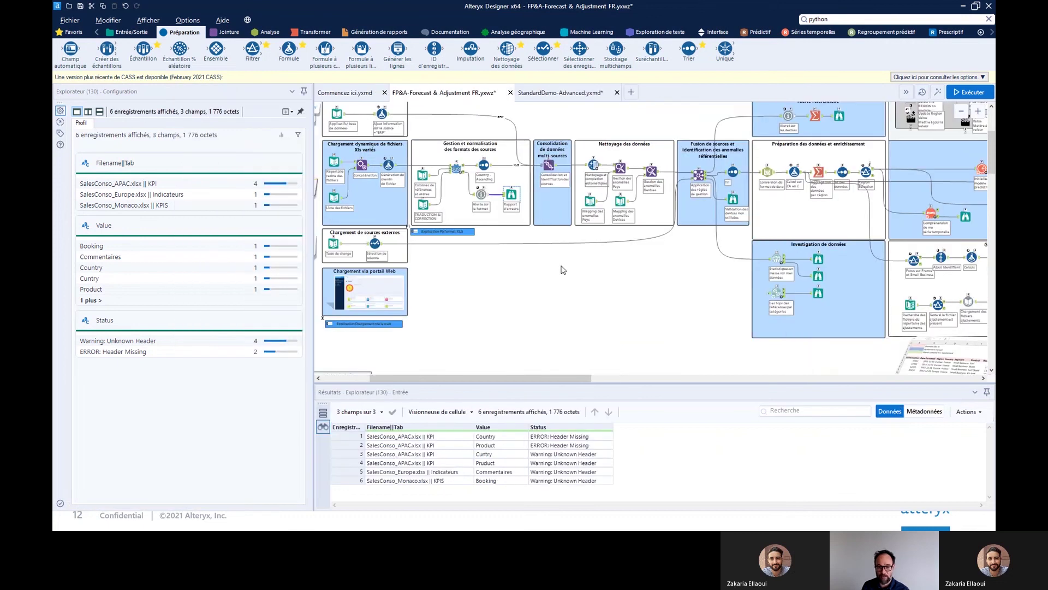
pyautogui.moveTo(581, 377); pyautogui.dragTo(621, 377)
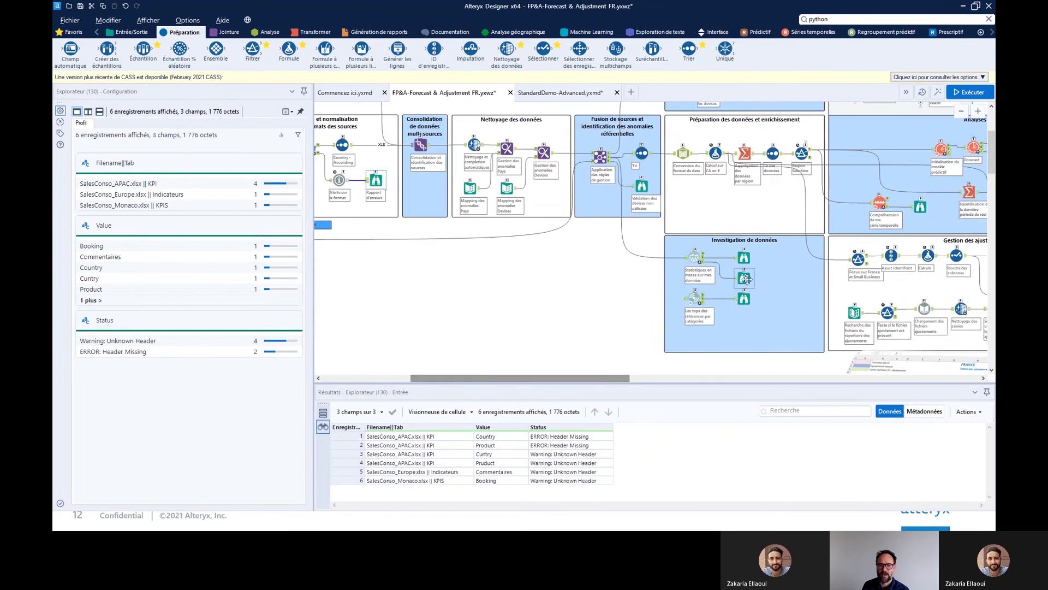
pyautogui.click(745, 280)
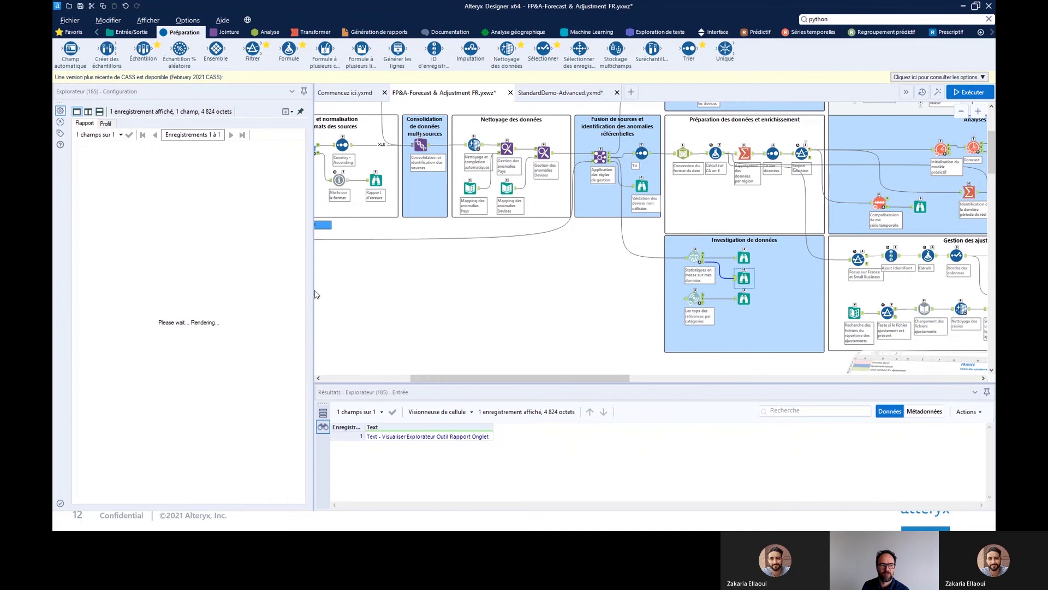
pyautogui.click(745, 257)
pyautogui.moveTo(314, 299); pyautogui.dragTo(600, 299)
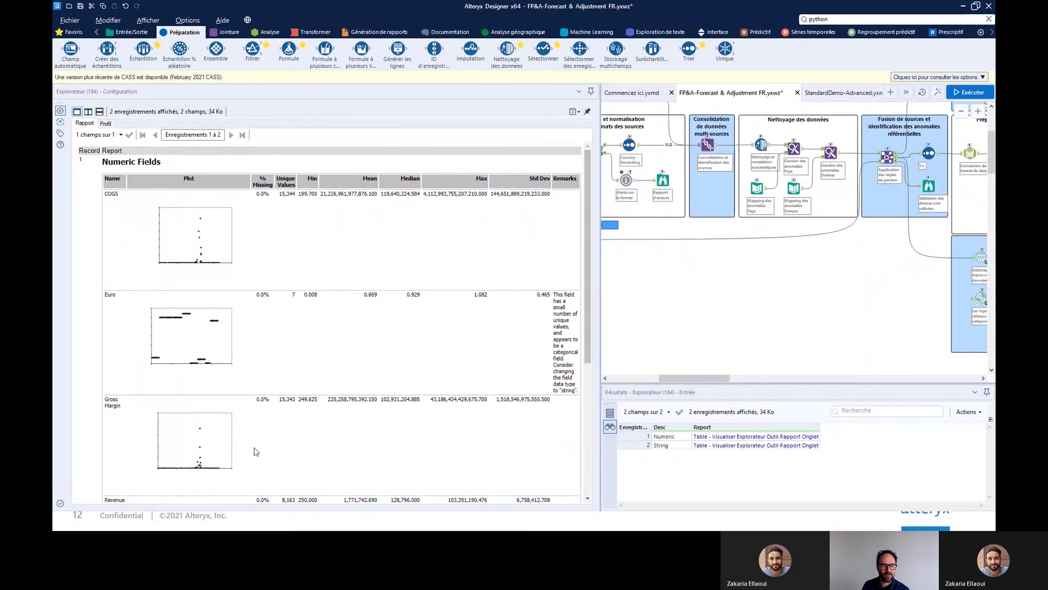
pyautogui.moveTo(587, 328); pyautogui.dragTo(454, 310)
# - Open Output_To_Adjust.xlsx in Excel from the output tool's messages in "Gestion des ajustements manuels et commentaires", widening its window to show more columns
pyautogui.moveTo(649, 379); pyautogui.dragTo(726, 384)
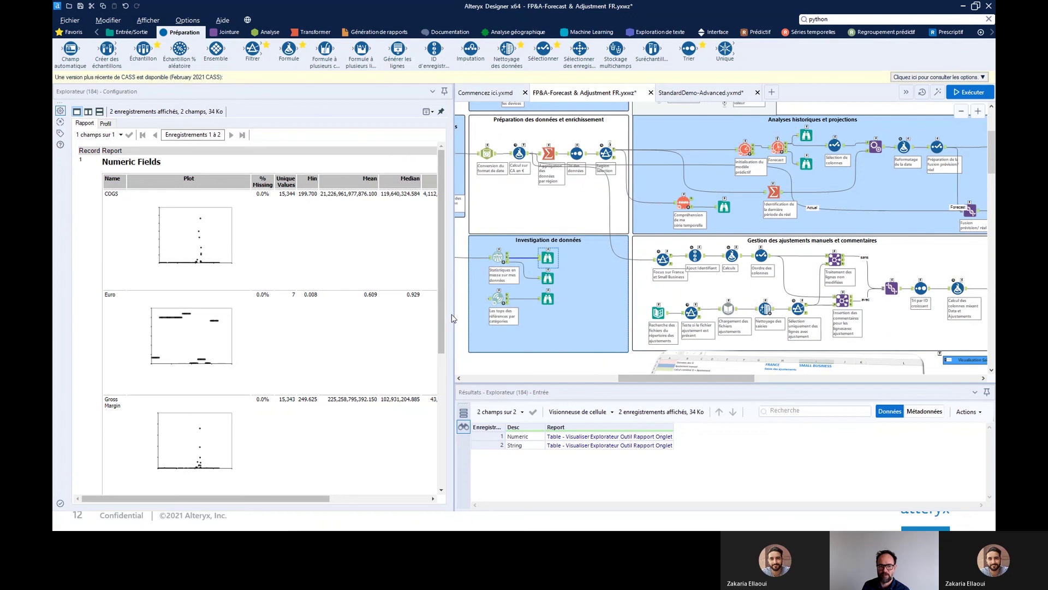
pyautogui.moveTo(454, 315); pyautogui.dragTo(370, 315)
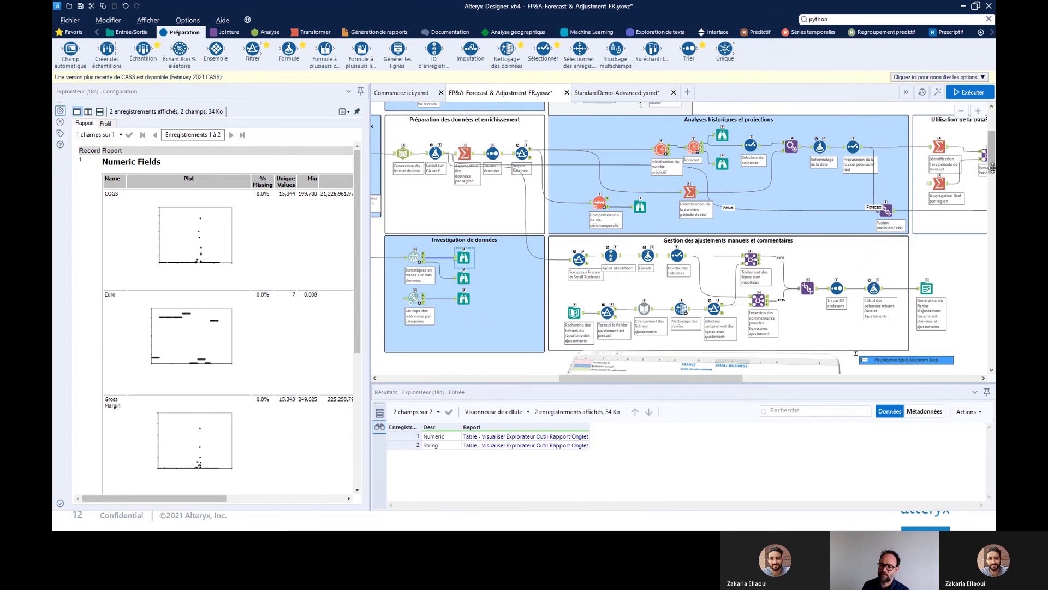
pyautogui.scroll(-3, 991, 191)
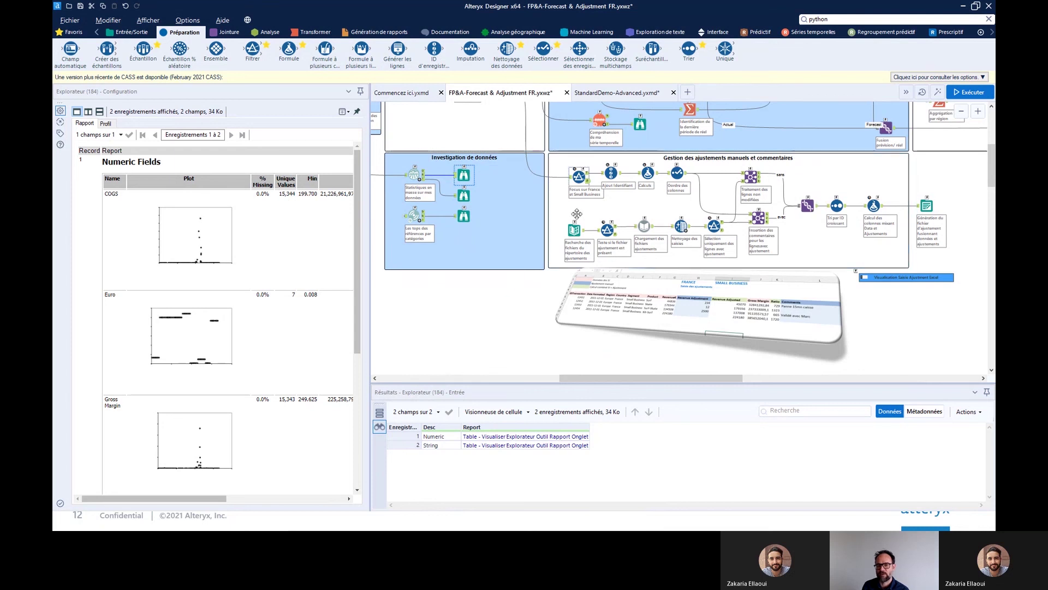
pyautogui.click(927, 206)
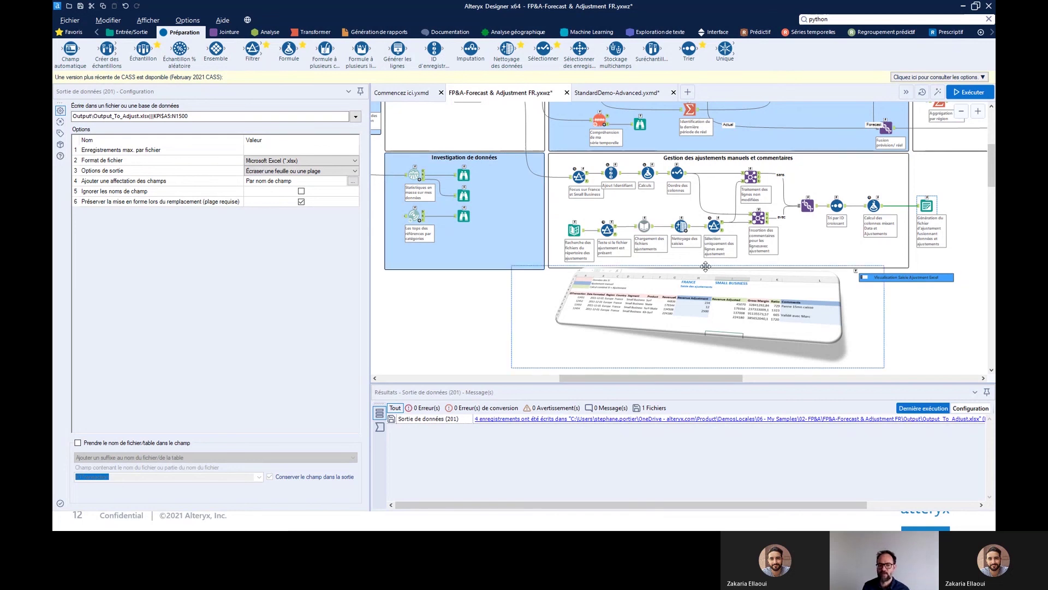
pyautogui.click(920, 421)
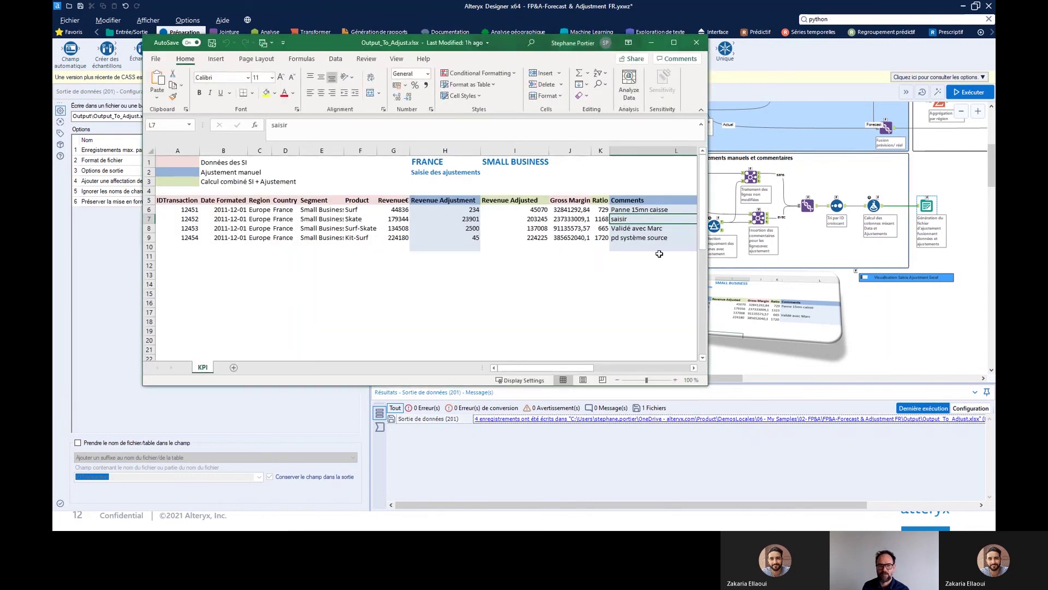
pyautogui.moveTo(708, 218); pyautogui.dragTo(843, 219)
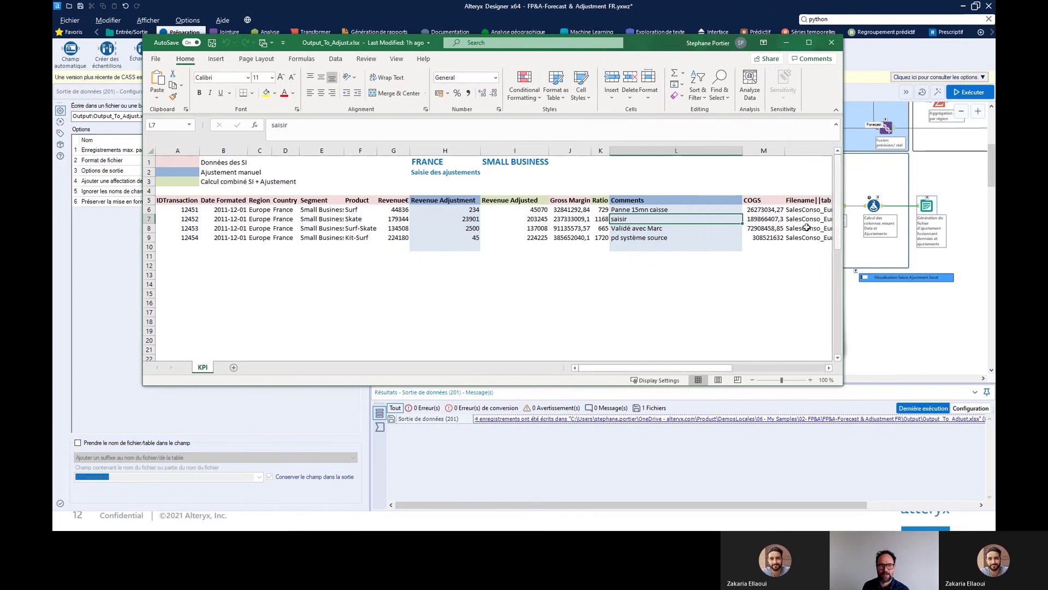
# - Examine the KPI sheet's colour legend, source-data headers, Revenue Adjustment and Comments columns, and close the workbook
pyautogui.click(186, 161)
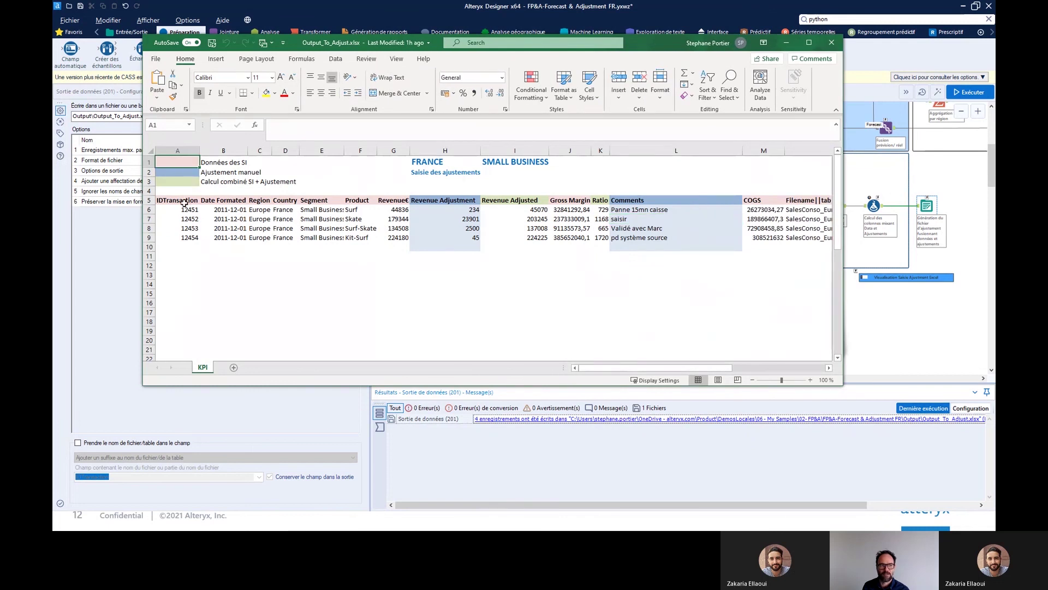
pyautogui.moveTo(184, 203); pyautogui.dragTo(394, 202)
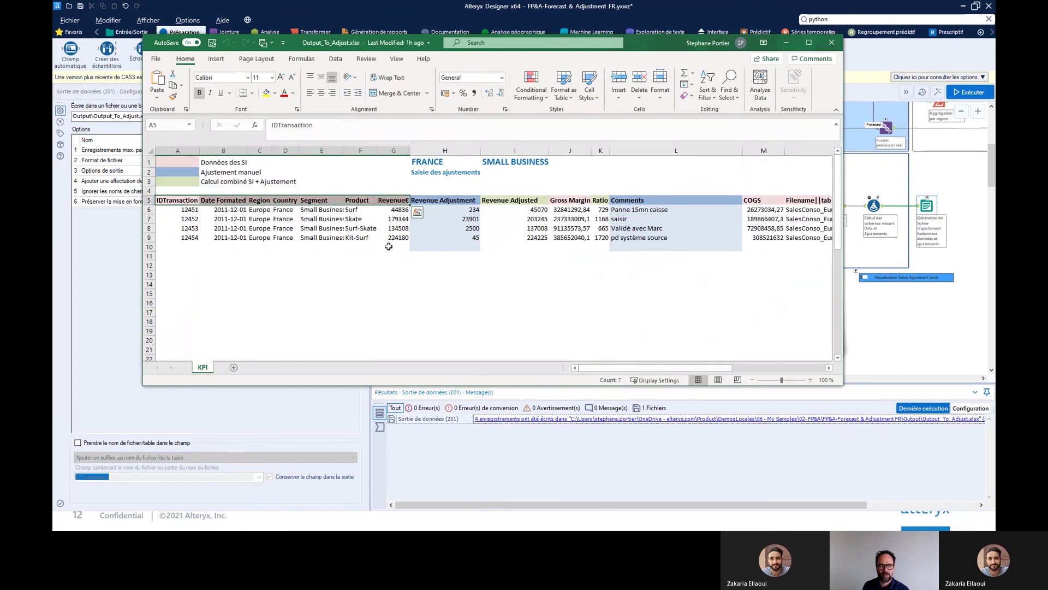
pyautogui.click(458, 211)
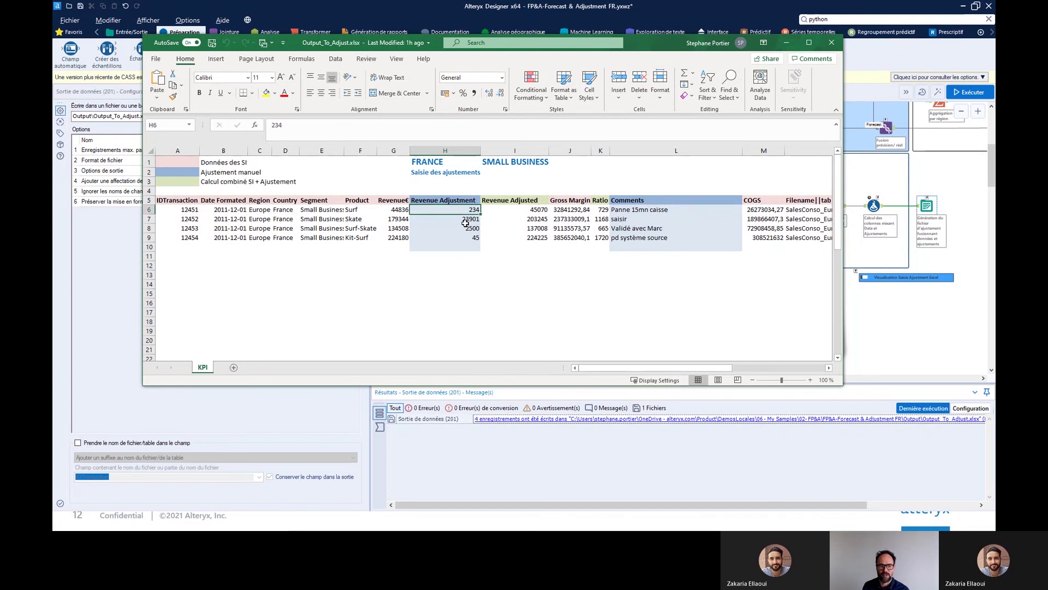
pyautogui.click(642, 212)
pyautogui.click(639, 229)
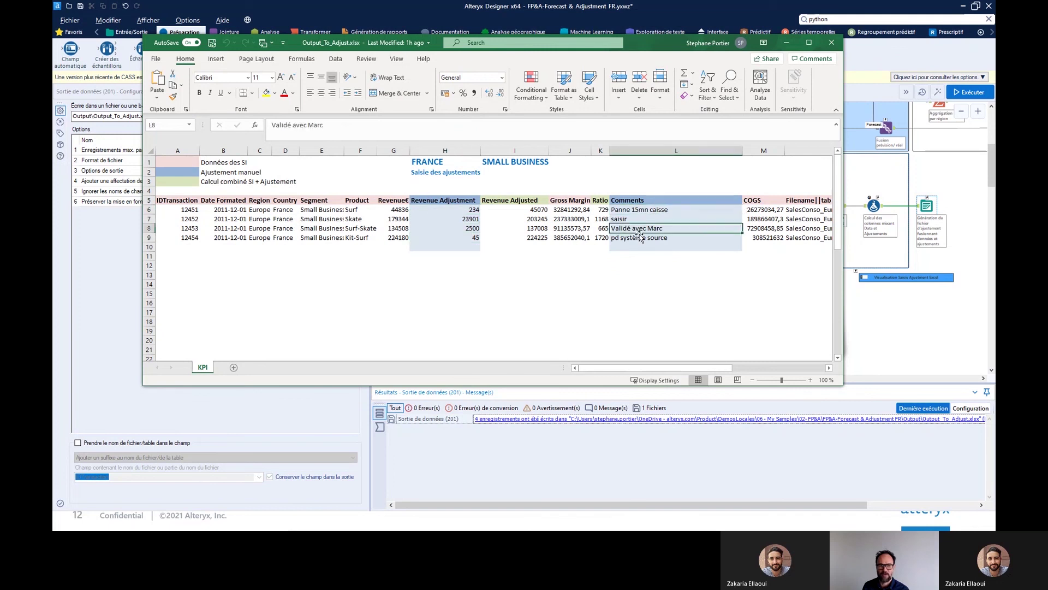
pyautogui.click(640, 238)
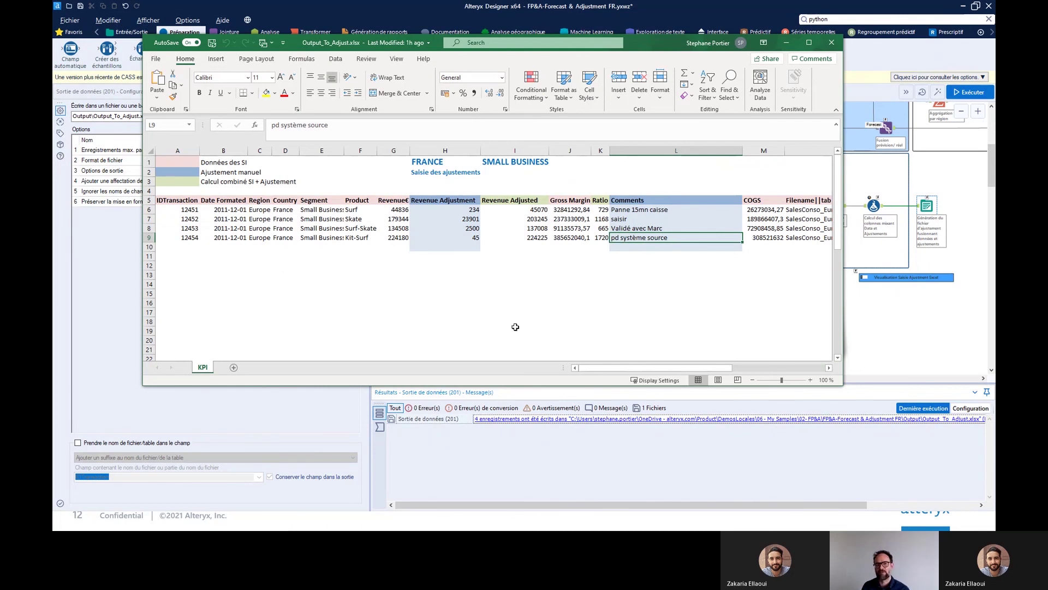
pyautogui.click(638, 250)
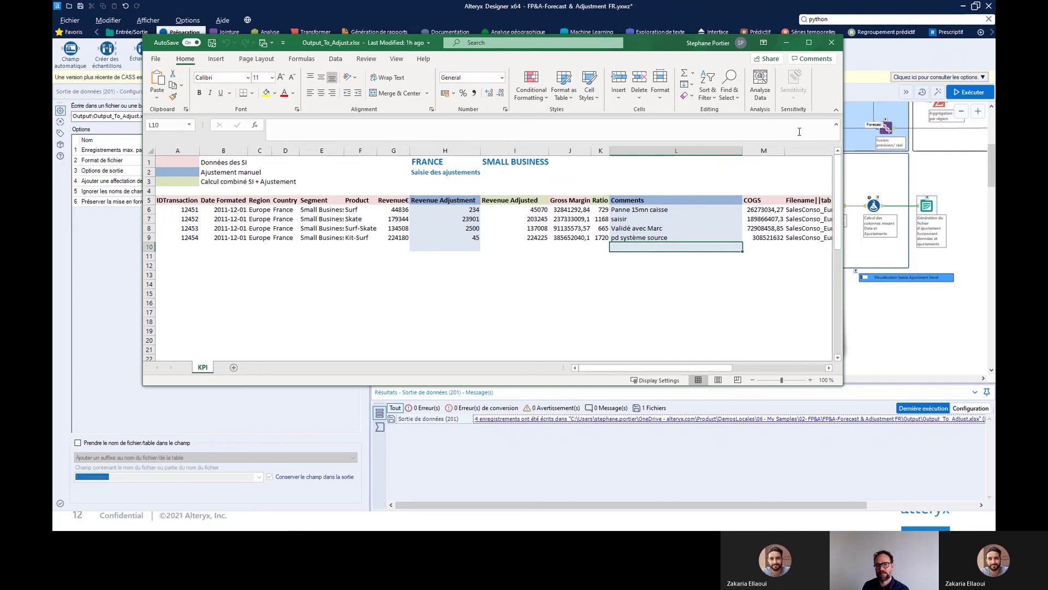
pyautogui.click(832, 43)
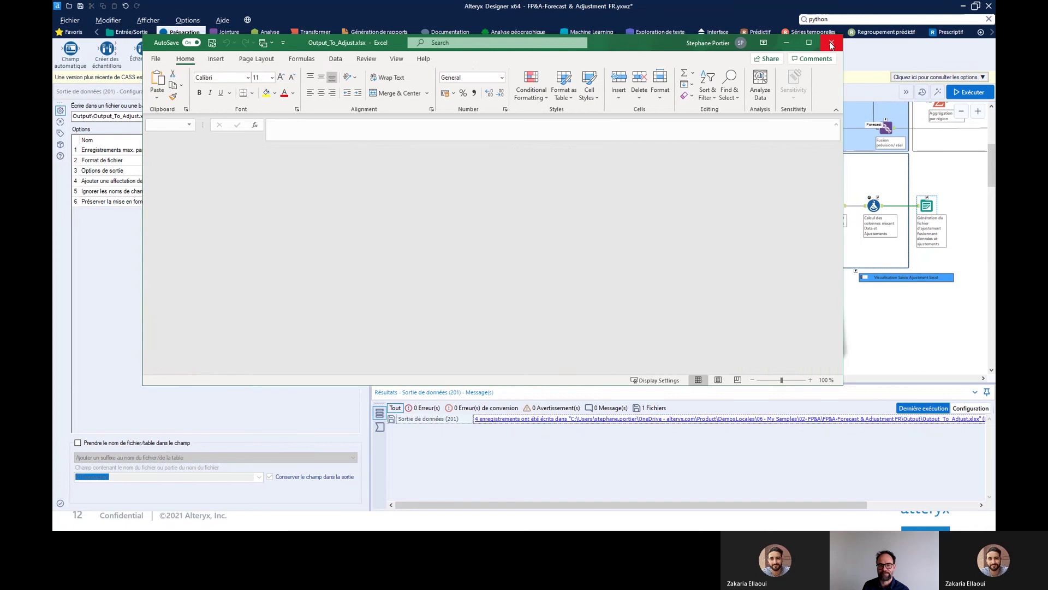
# - Examine the Diagramme ST time series and seasonal charts from the browse tool in "Analyses historiques et projections", enlarging the report for reading
pyautogui.moveTo(990, 178); pyautogui.dragTo(992, 152)
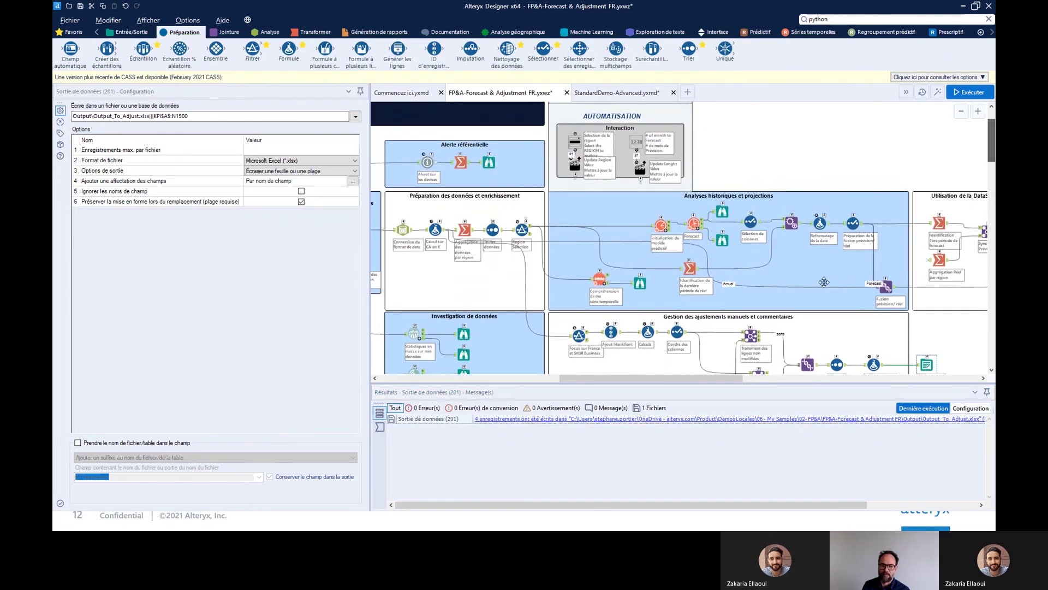
pyautogui.moveTo(732, 377); pyautogui.dragTo(739, 377)
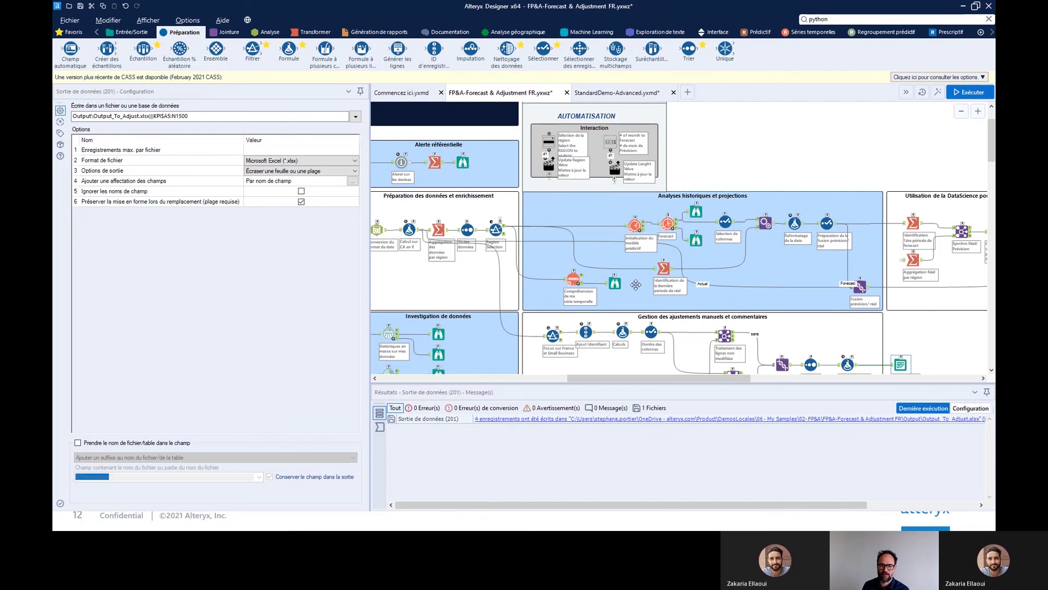
pyautogui.click(615, 283)
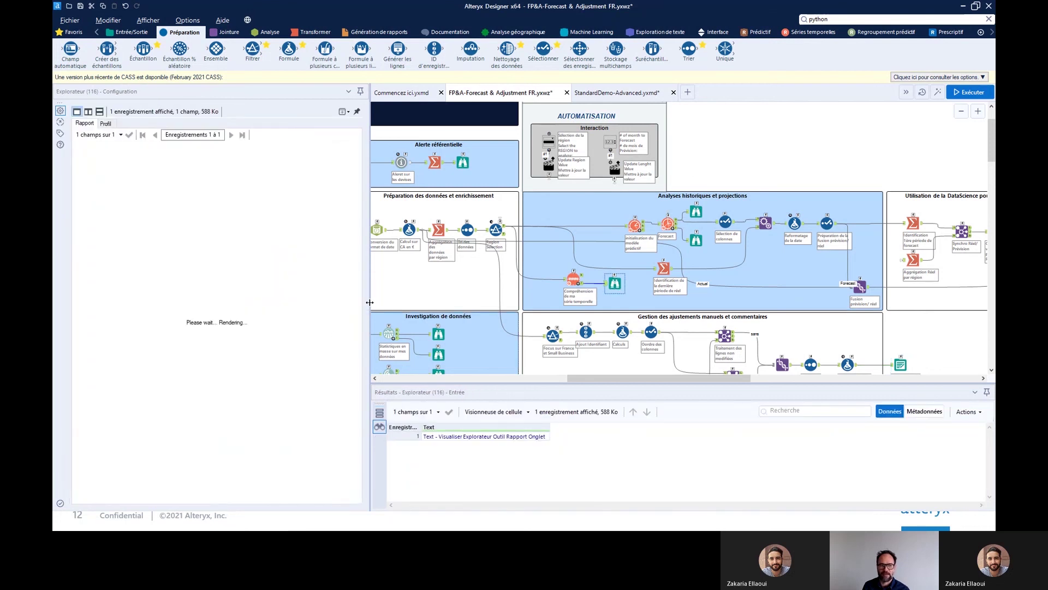
pyautogui.moveTo(369, 302); pyautogui.dragTo(517, 281)
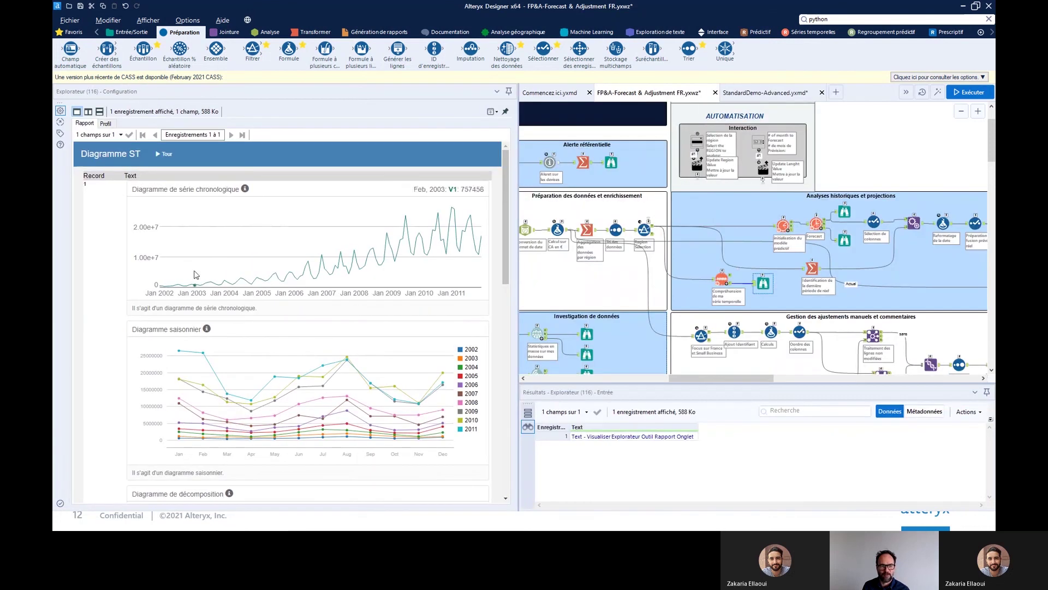
pyautogui.moveTo(332, 400)
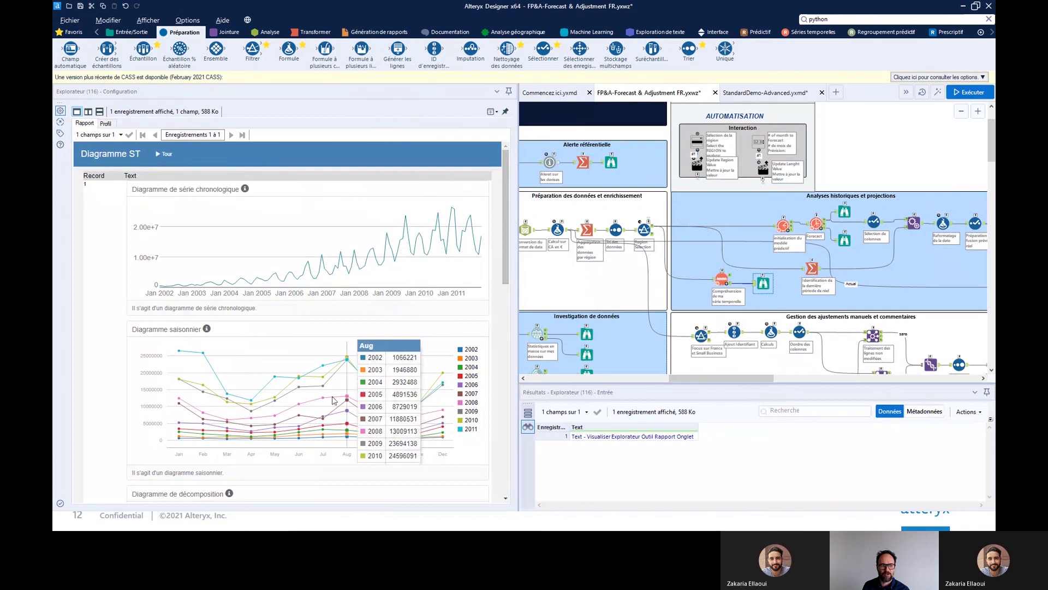
pyautogui.moveTo(310, 431)
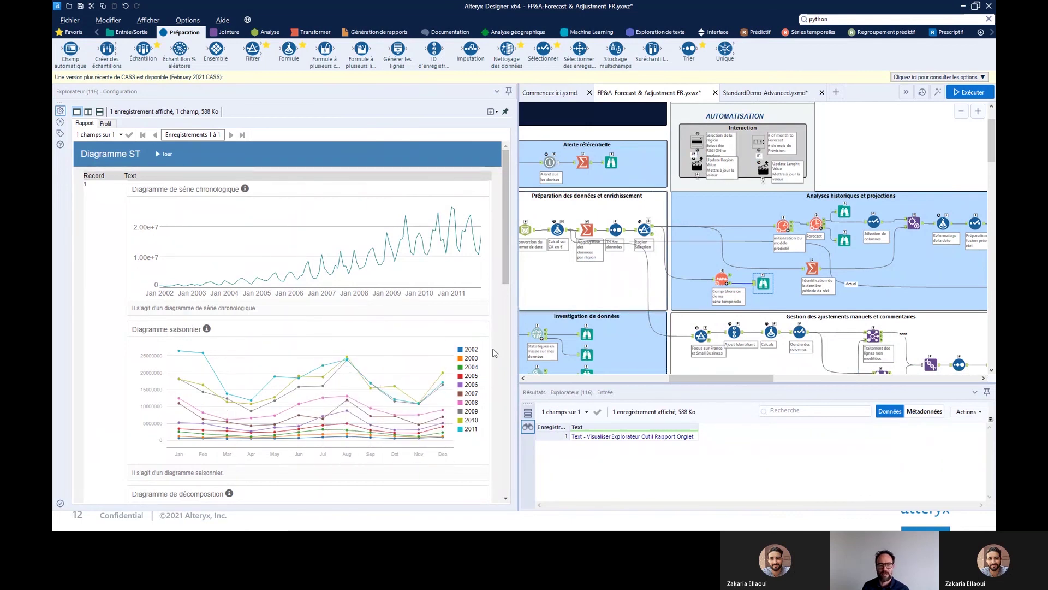
pyautogui.moveTo(466, 290); pyautogui.dragTo(383, 290)
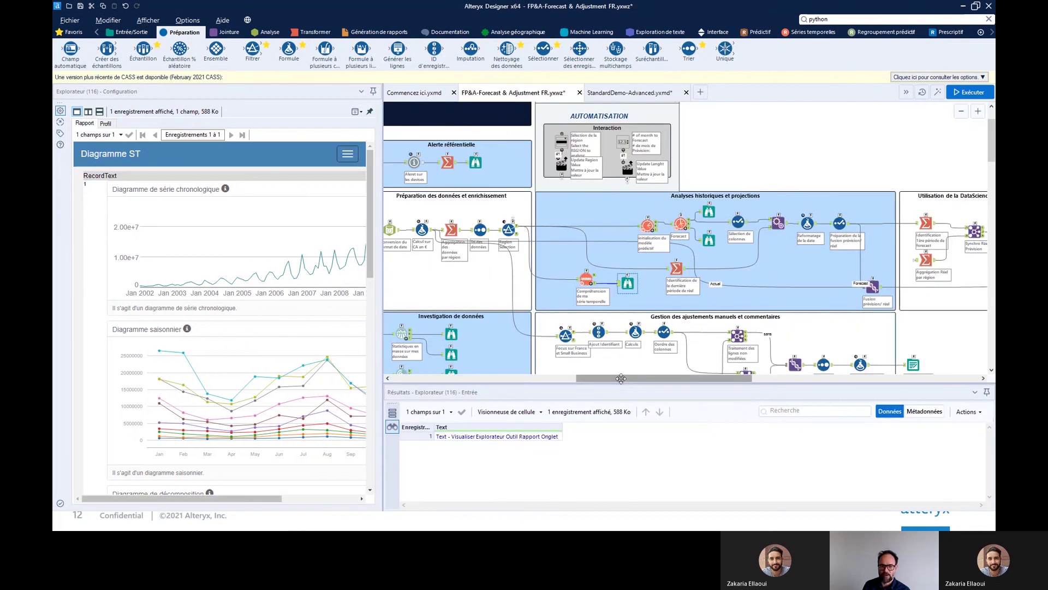
# - Review the target field and frequency settings of the Diagramme ST tool and the ETS model tool
pyautogui.moveTo(621, 378); pyautogui.dragTo(625, 379)
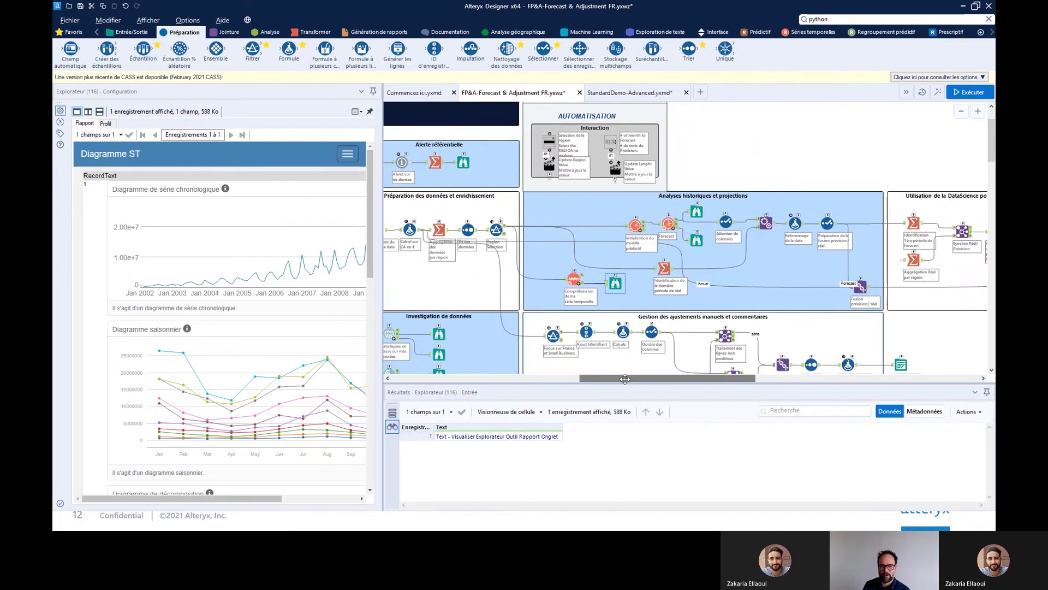
pyautogui.click(573, 279)
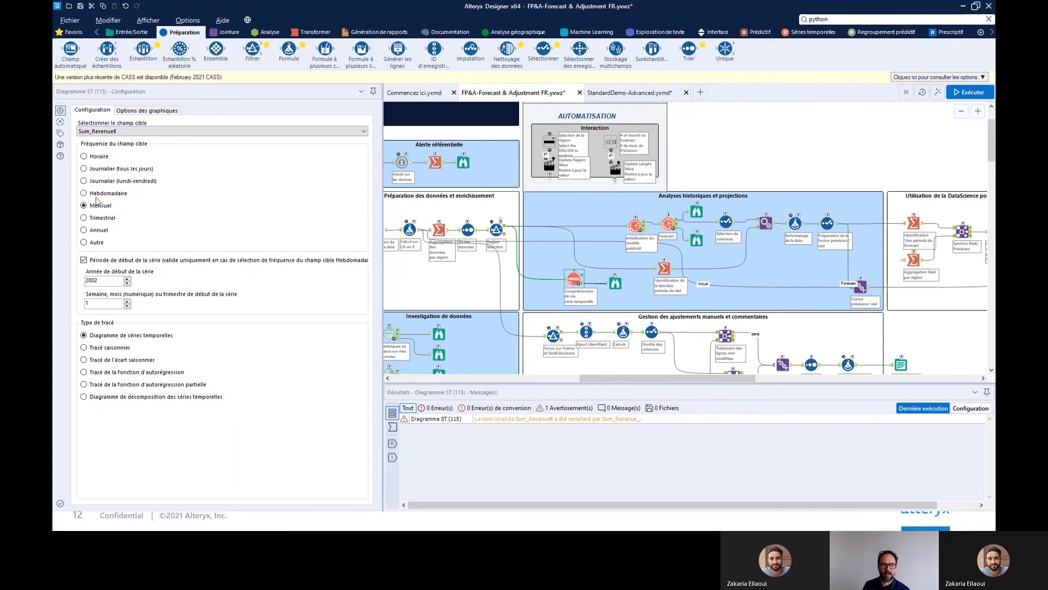
pyautogui.click(644, 228)
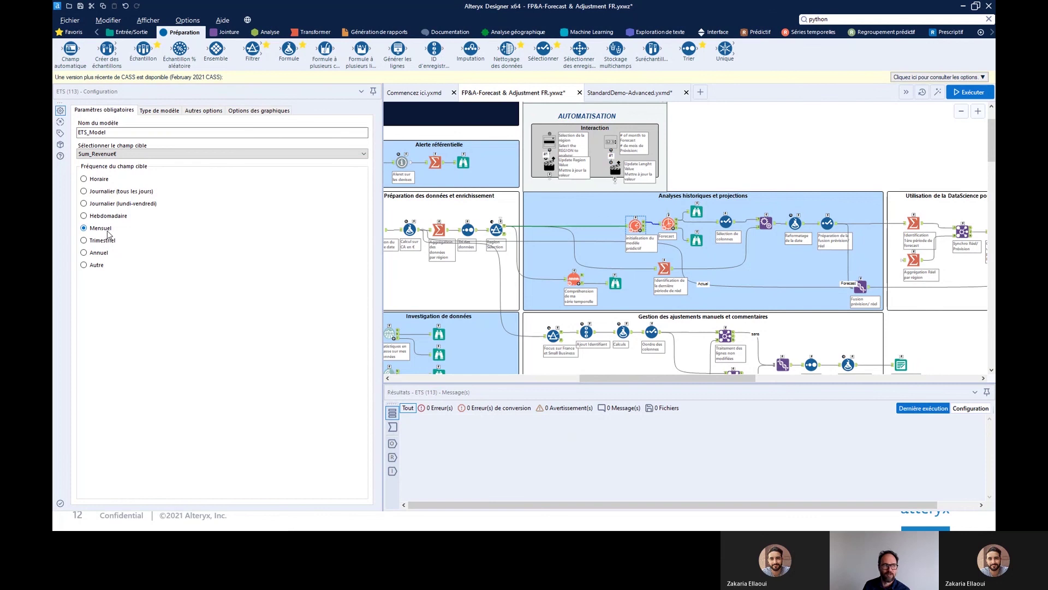
# - Examine the Prévision ST chart of actual versus forecast values, and review the ETS and Prévision ST tool configurations
pyautogui.click(668, 224)
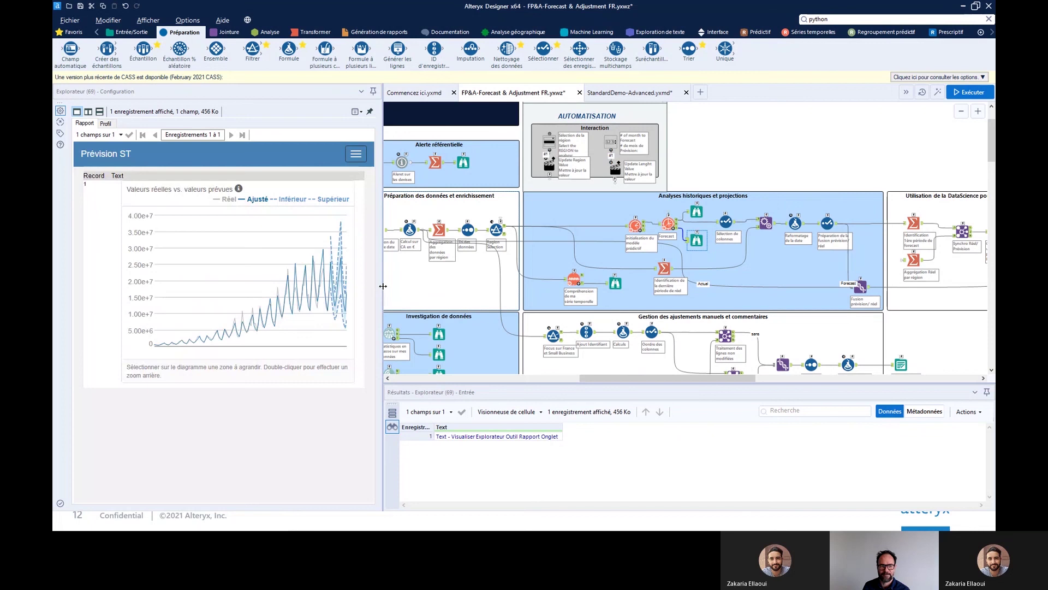
pyautogui.moveTo(383, 286); pyautogui.dragTo(460, 268)
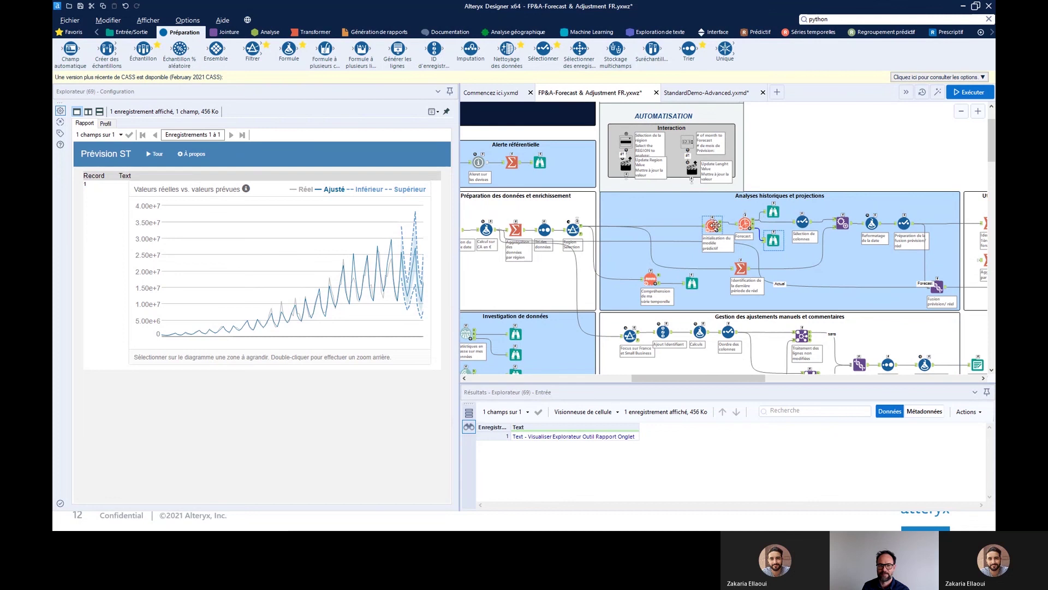
pyautogui.click(713, 225)
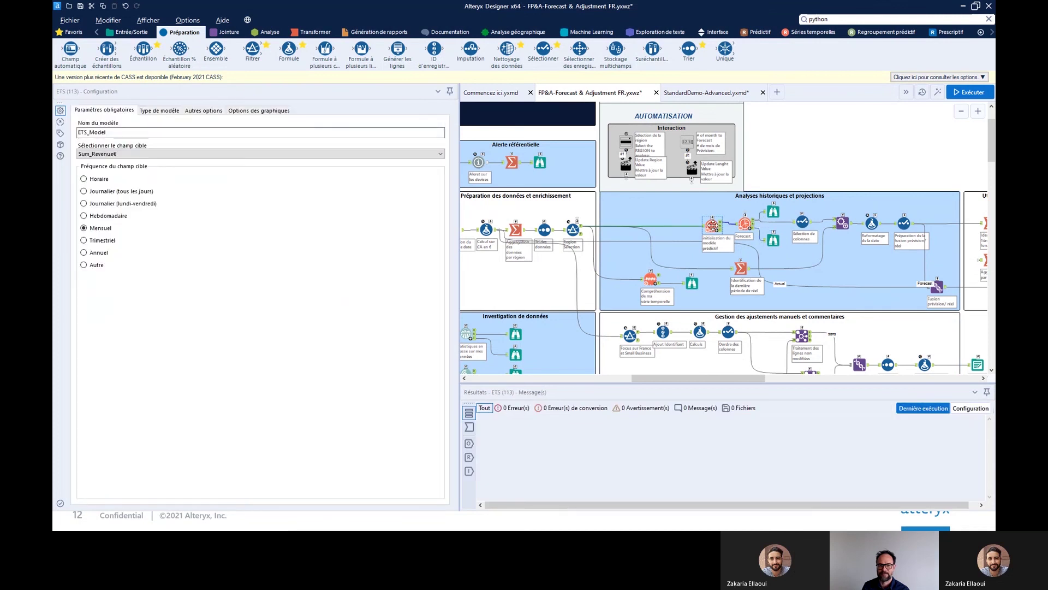
pyautogui.click(744, 224)
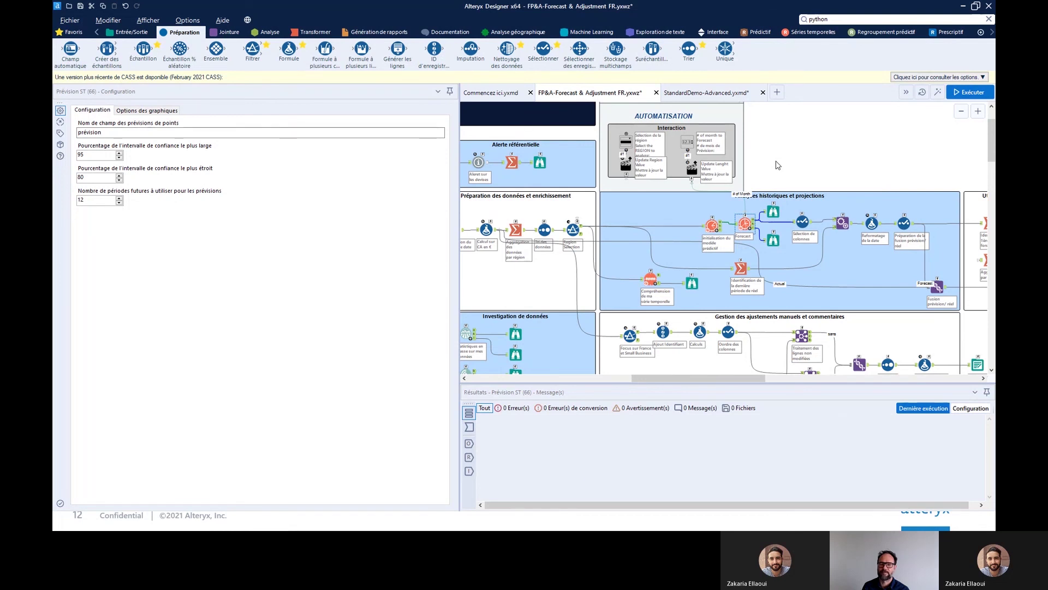
# - Display the time series tool category and clear the tool search text
pyautogui.click(812, 31)
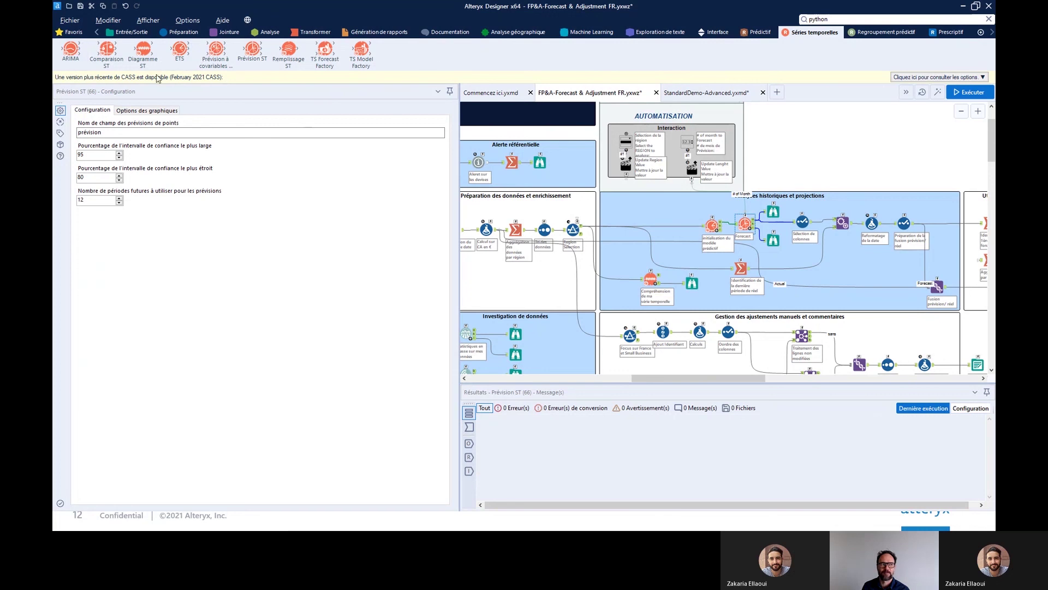
pyautogui.moveTo(182, 48)
pyautogui.click(840, 20)
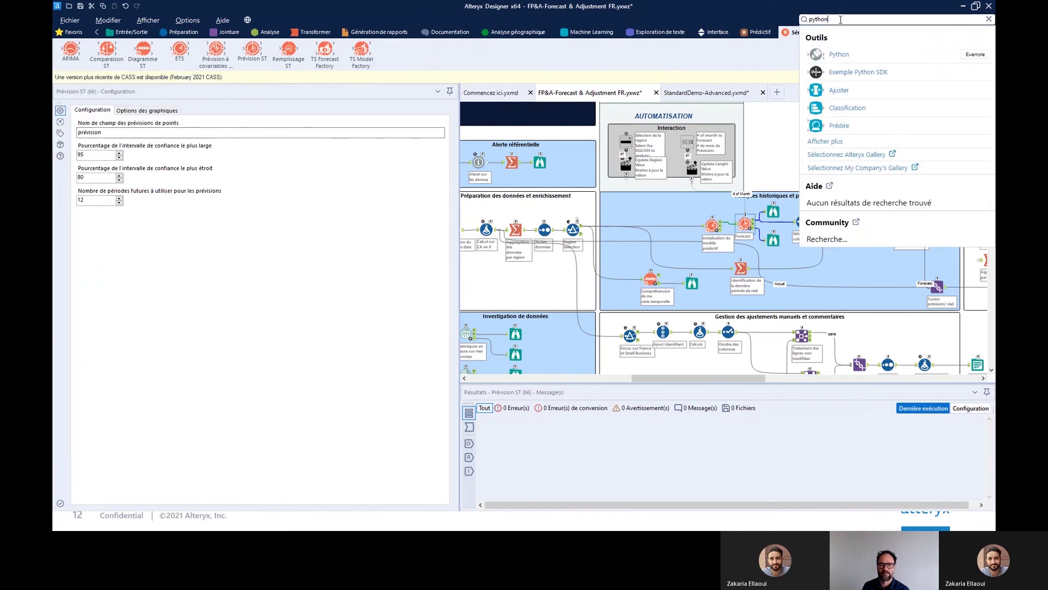
pyautogui.hotkey('ctrl', 'a')
pyautogui.press('BackSpace')
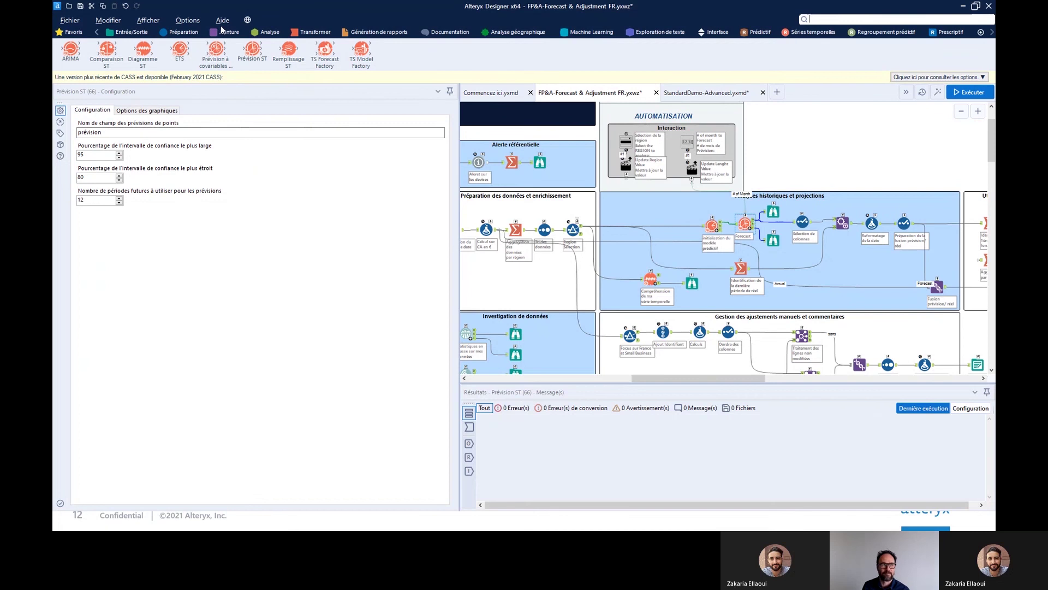
# - Open the 15 Time Series Forecasting Sample from the Predictive Analytics example workflows and widen the canvas to view it
pyautogui.click(223, 21)
pyautogui.moveTo(238, 51)
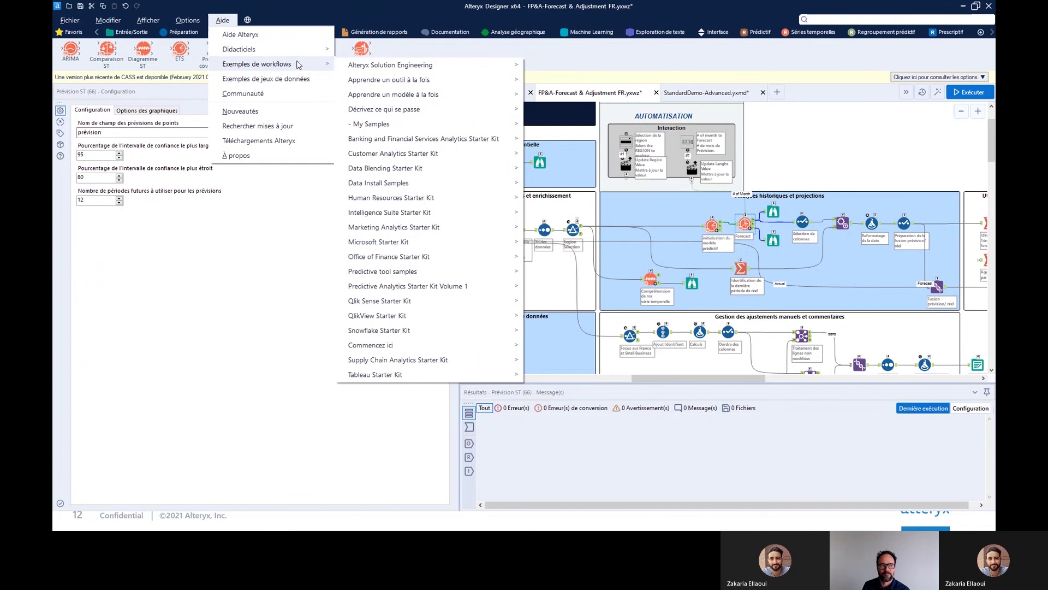
pyautogui.moveTo(310, 55)
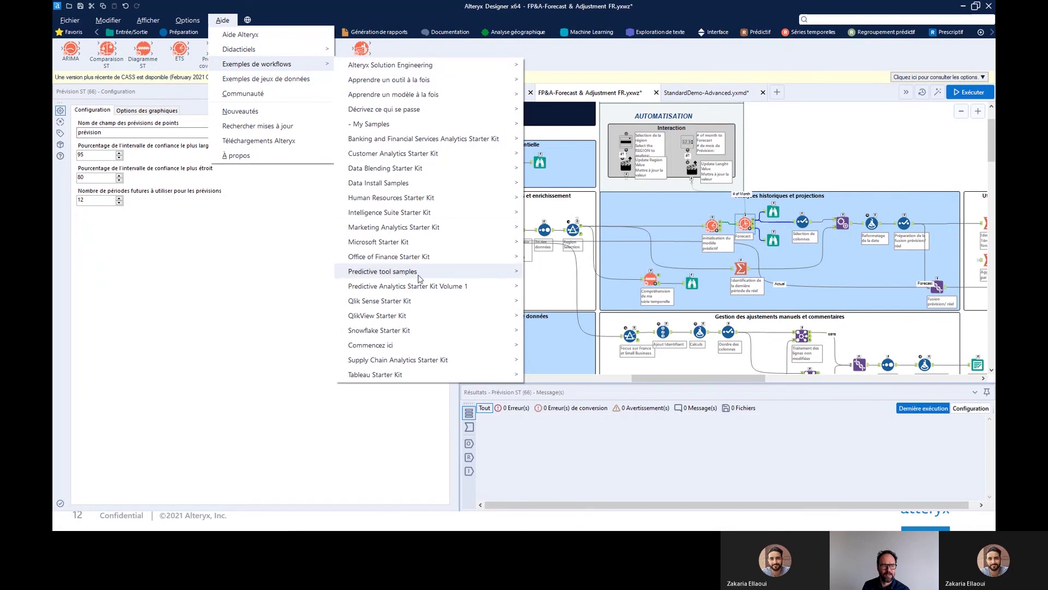
pyautogui.moveTo(419, 273)
pyautogui.moveTo(575, 277)
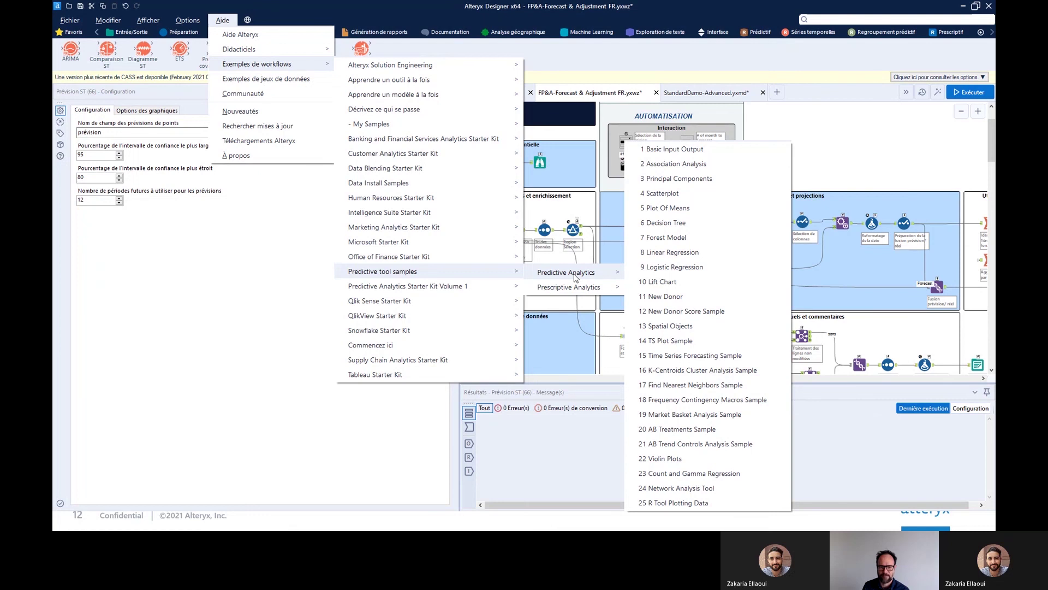
pyautogui.click(717, 355)
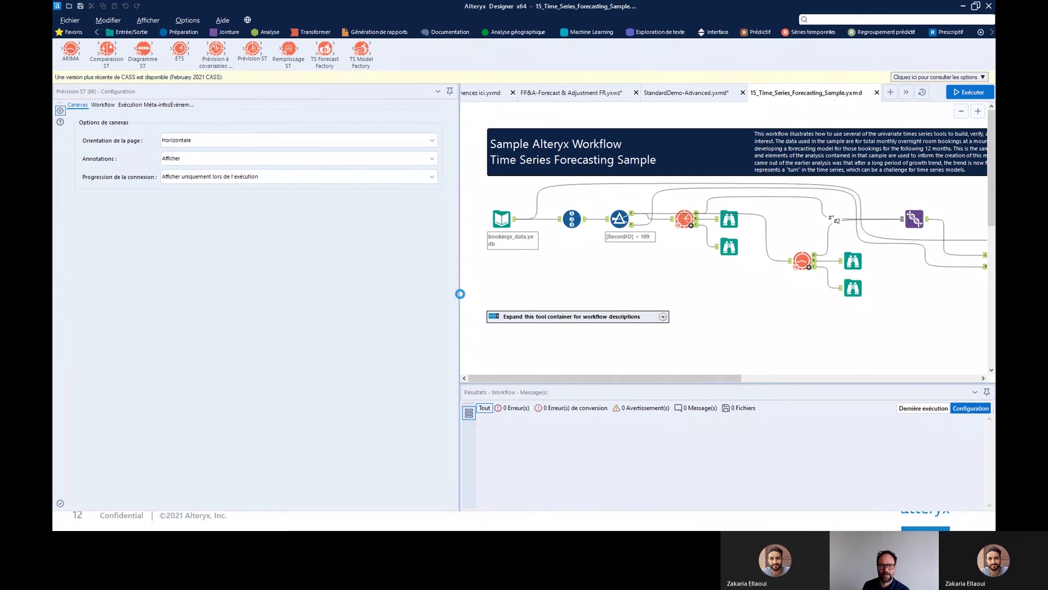
pyautogui.moveTo(458, 292); pyautogui.dragTo(259, 280)
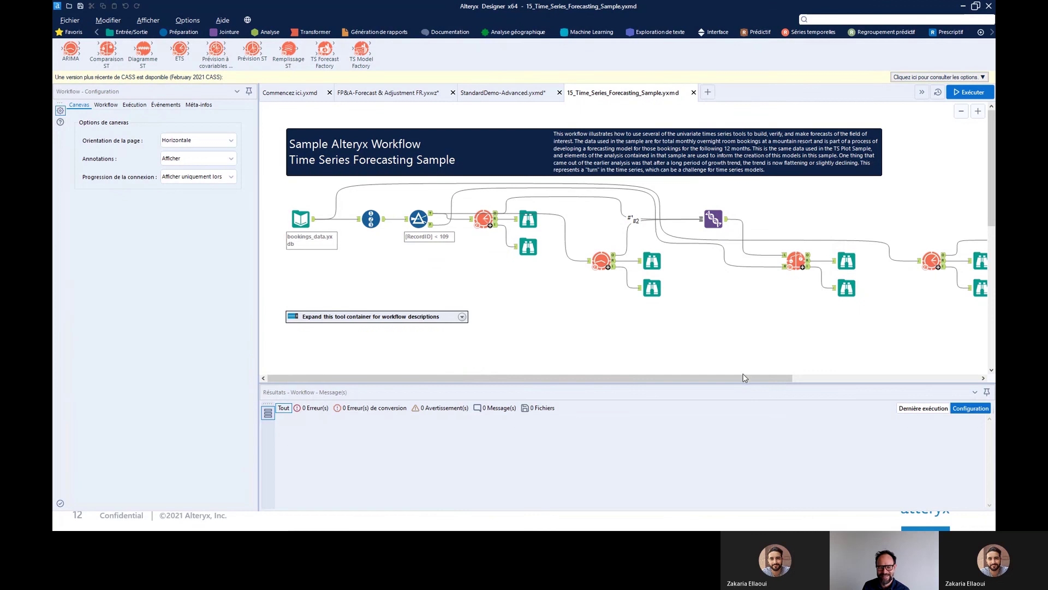
pyautogui.moveTo(744, 378); pyautogui.dragTo(698, 126)
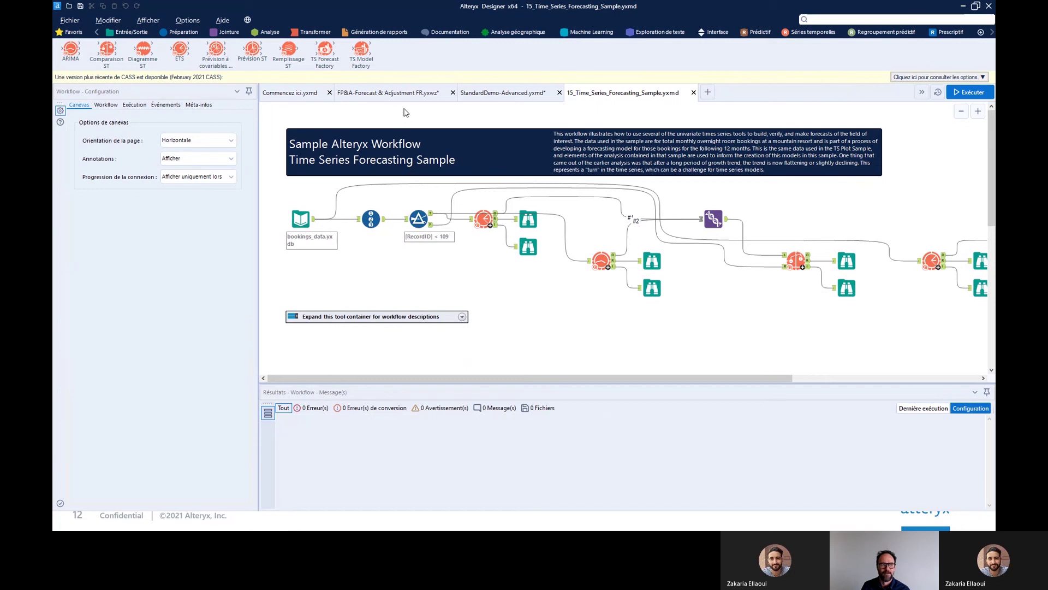
# - Return to the FP&A-Forecast & Adjustment FR workflow and examine the forecast records entering the column selection tool after the forecast, resizing the results area
pyautogui.click(393, 94)
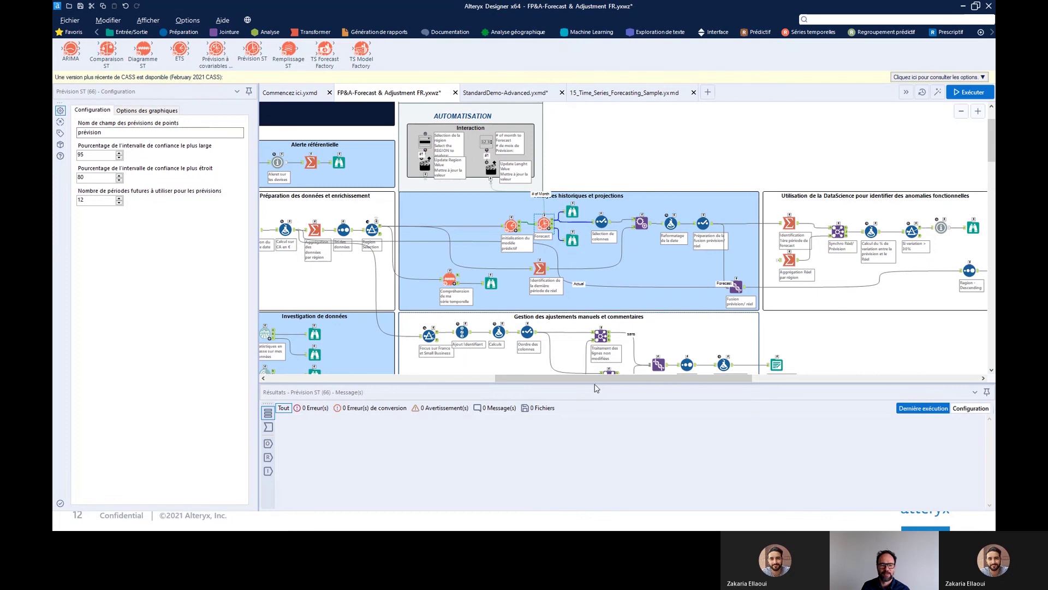
pyautogui.moveTo(595, 384); pyautogui.dragTo(595, 455)
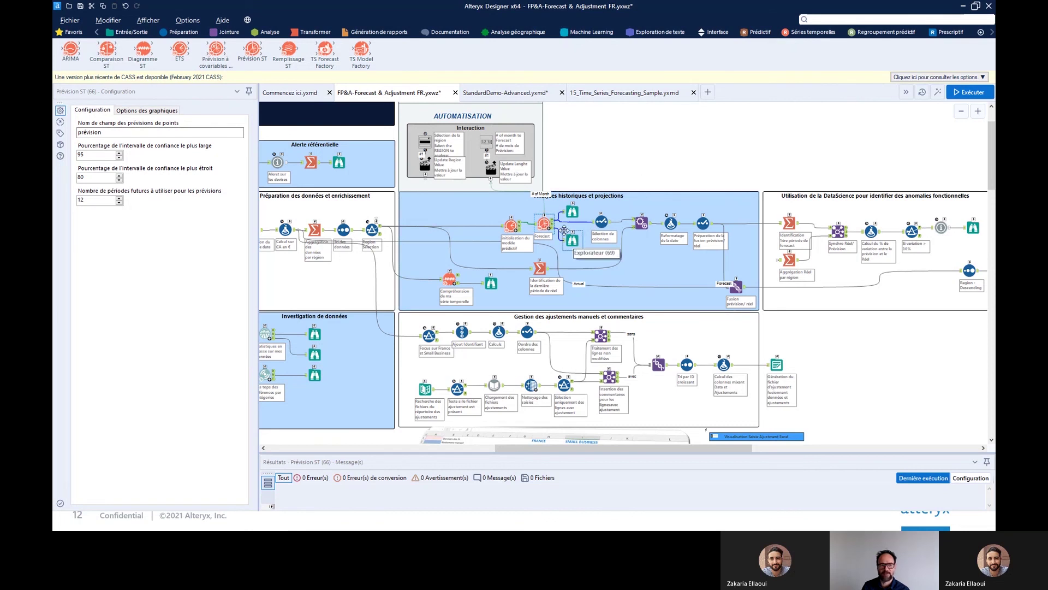
pyautogui.click(600, 223)
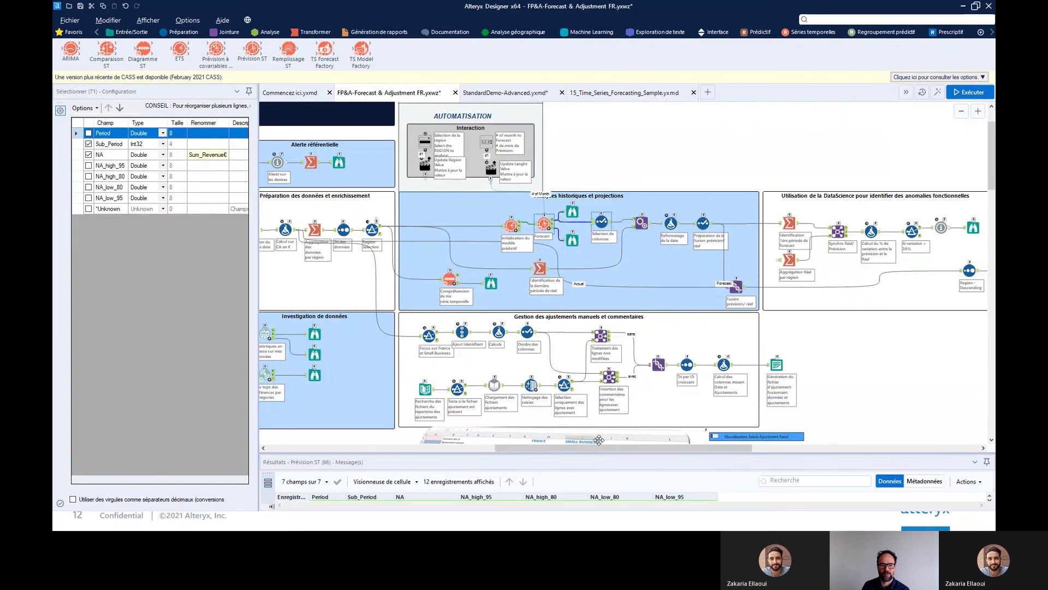
pyautogui.moveTo(599, 452); pyautogui.dragTo(599, 247)
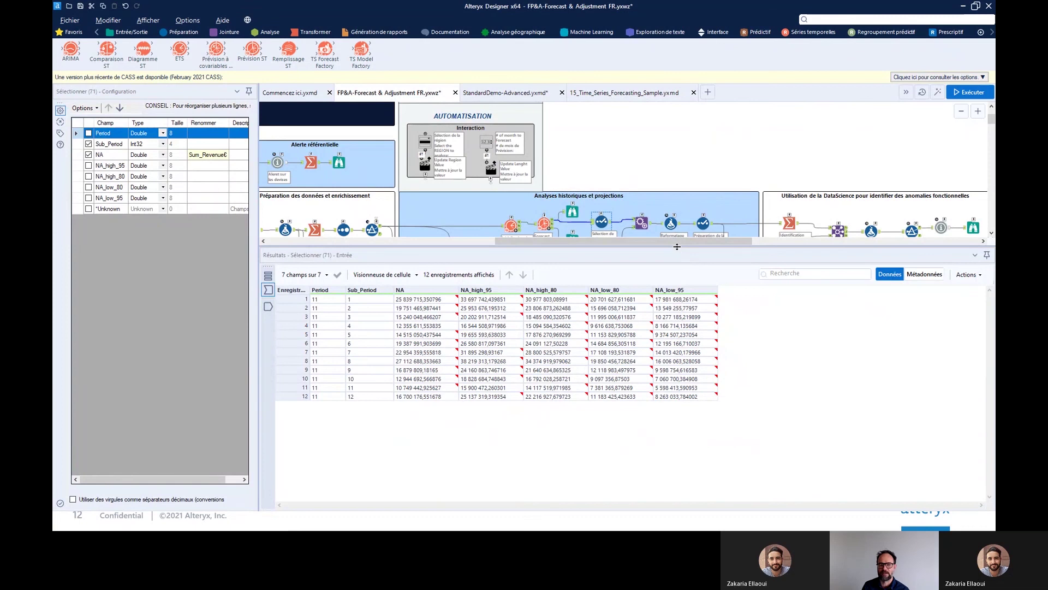
pyautogui.moveTo(677, 248); pyautogui.dragTo(677, 289)
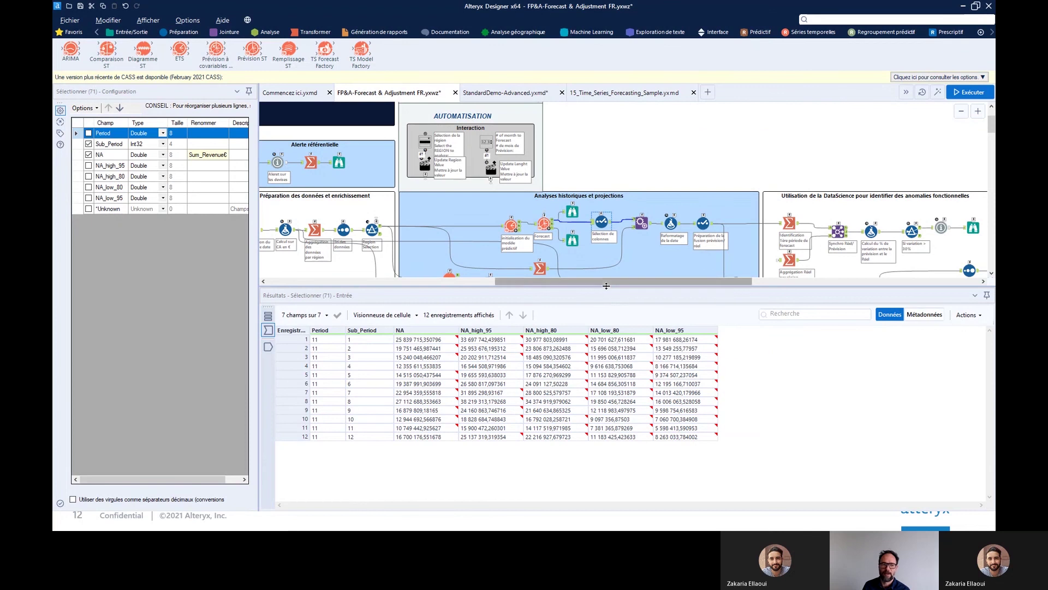
pyautogui.moveTo(605, 286); pyautogui.dragTo(605, 336)
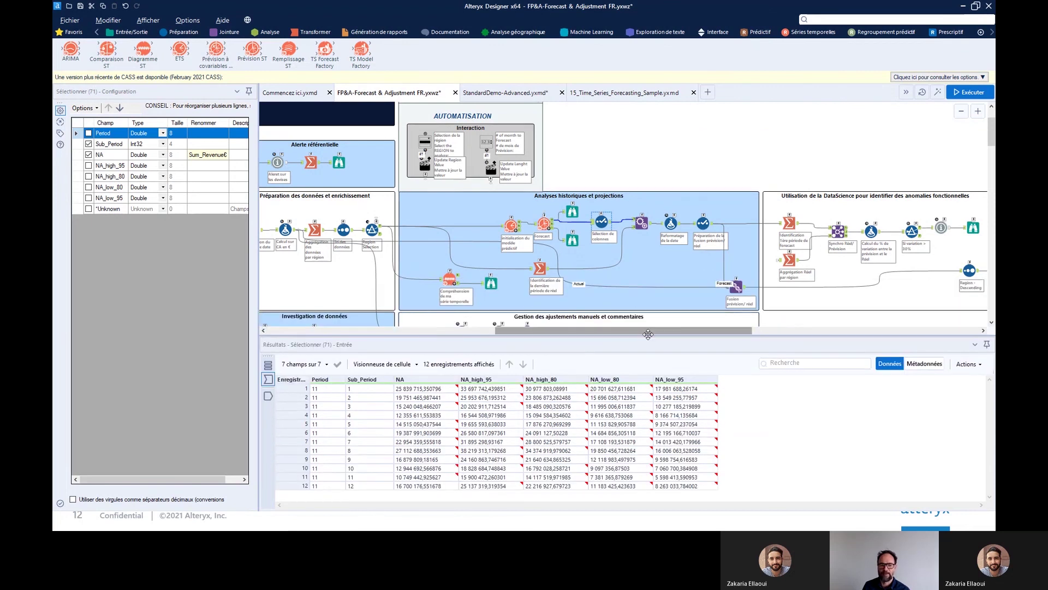
# - Review the functional anomaly detection and publication sections, and examine the output of the descending Region sort tool
pyautogui.moveTo(648, 332); pyautogui.dragTo(794, 312)
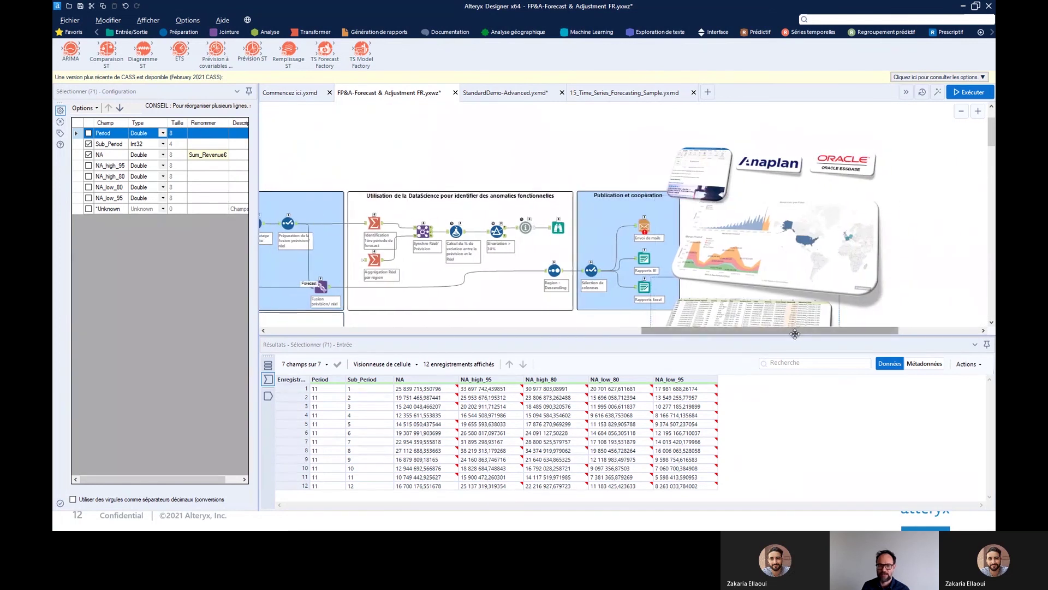
pyautogui.moveTo(789, 381); pyautogui.dragTo(790, 383)
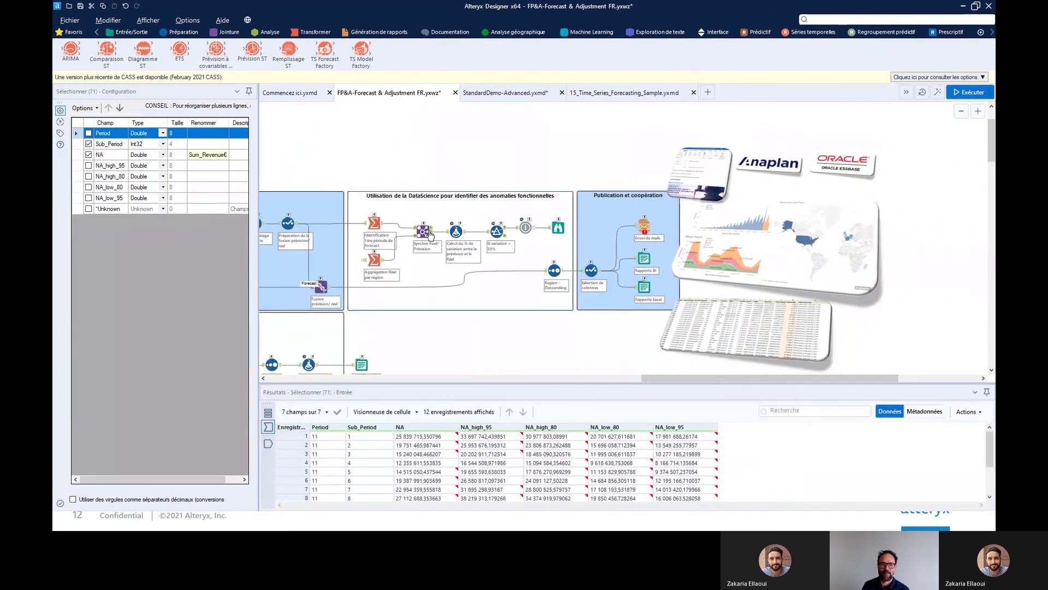
pyautogui.click(565, 274)
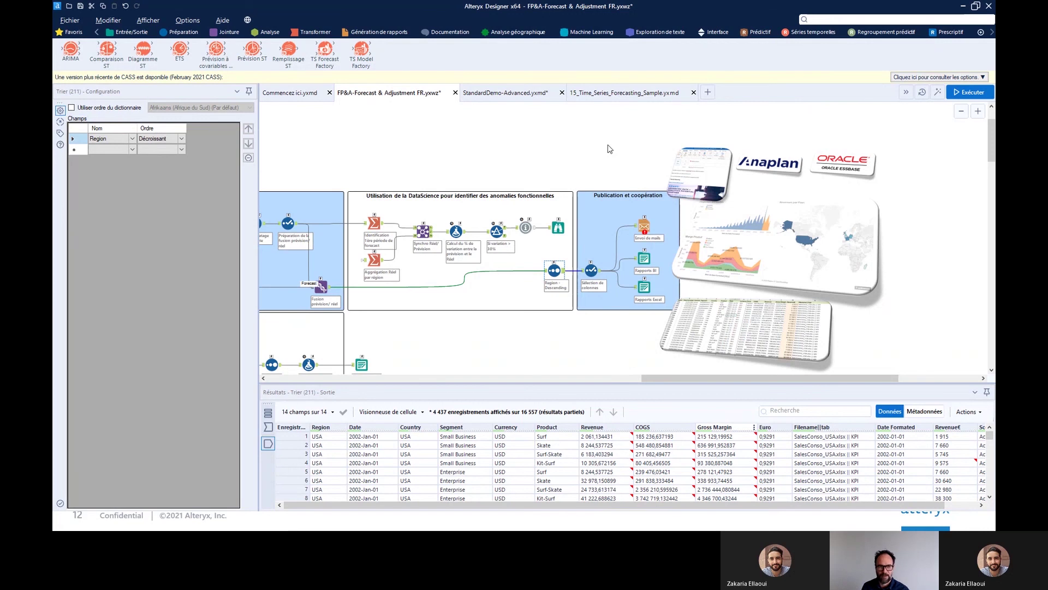
# - Review the workflow back to its source-loading sections and examine the directory, file and tab names output by the Concaténation tool
pyautogui.scroll(-2, 636, 379)
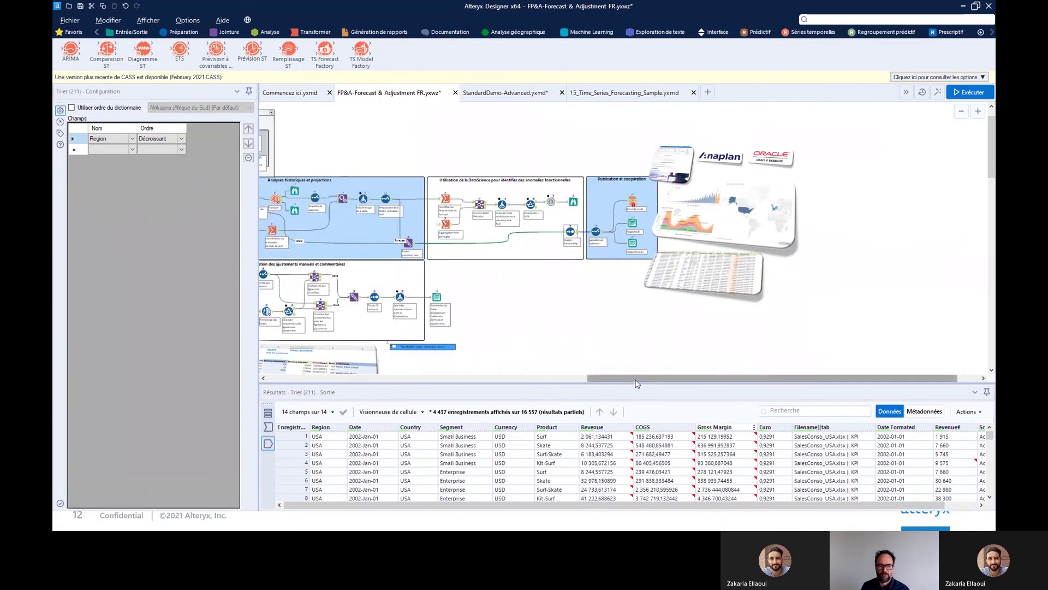
pyautogui.moveTo(636, 382); pyautogui.dragTo(497, 384)
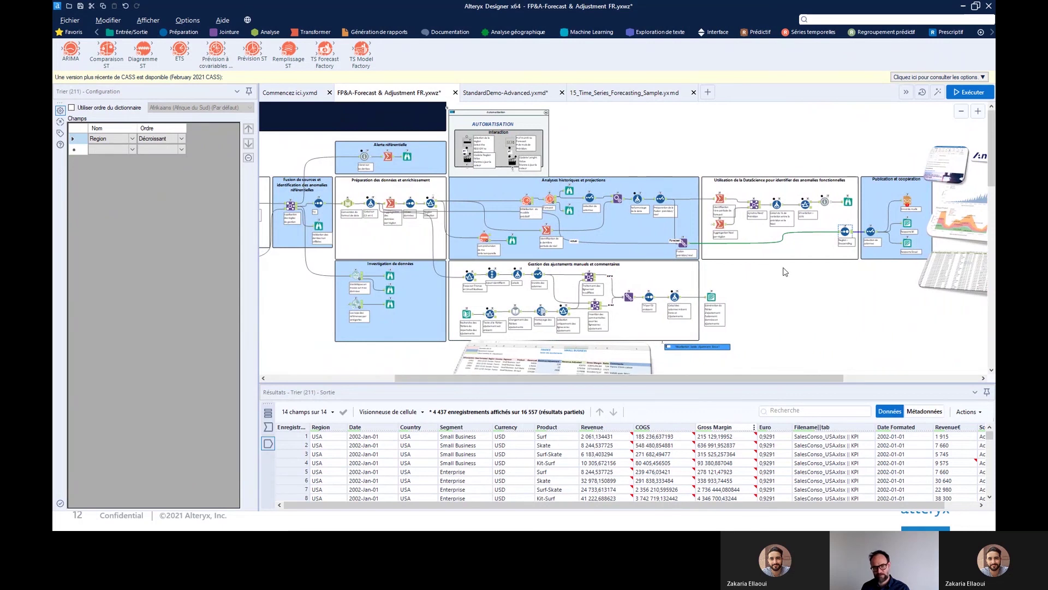
pyautogui.scroll(-1, 784, 272)
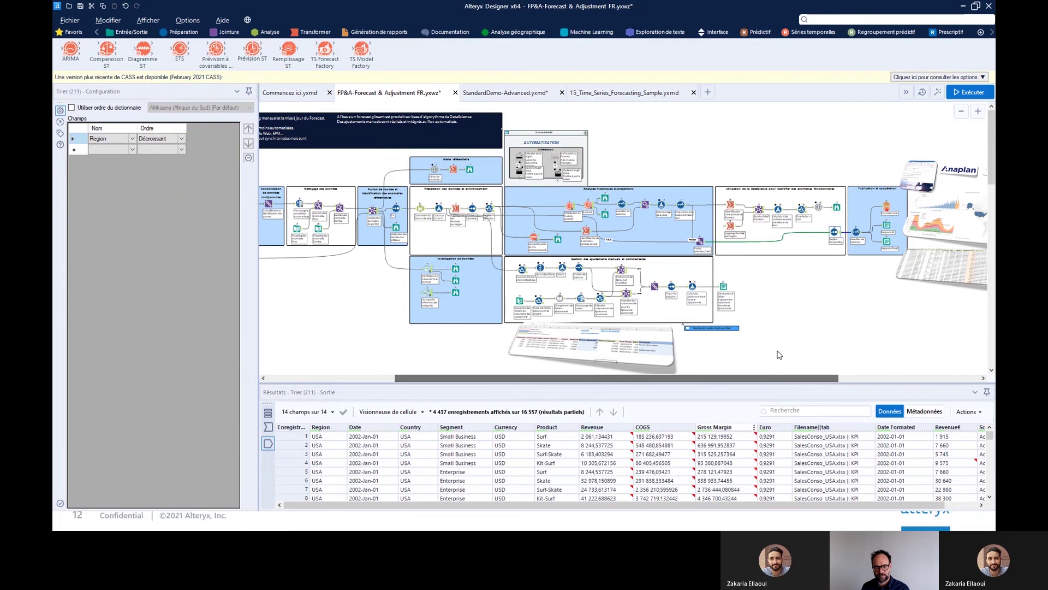
pyautogui.scroll(2, 770, 305)
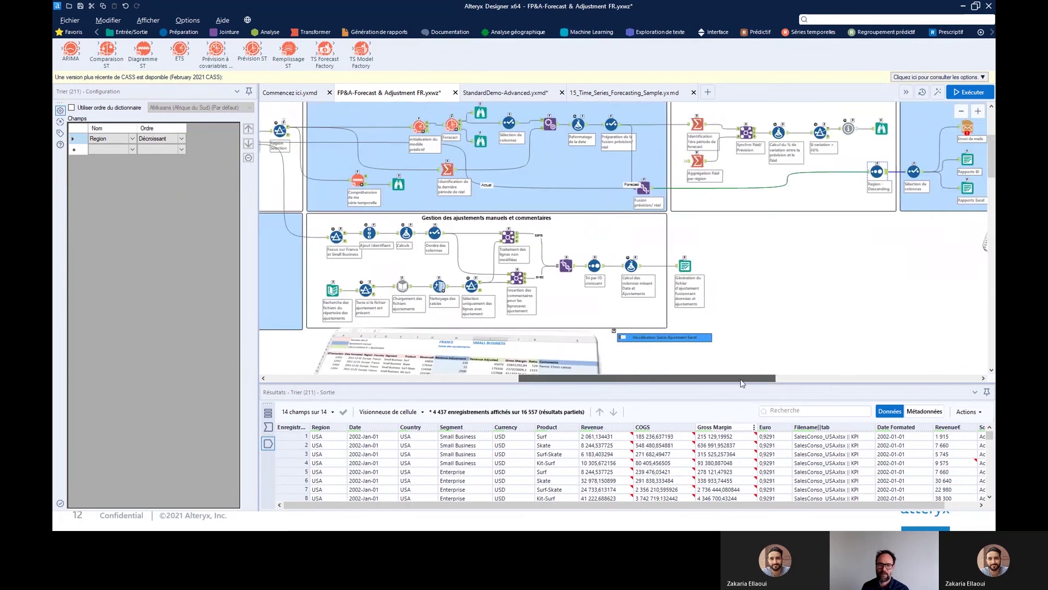
pyautogui.moveTo(741, 383); pyautogui.dragTo(502, 379)
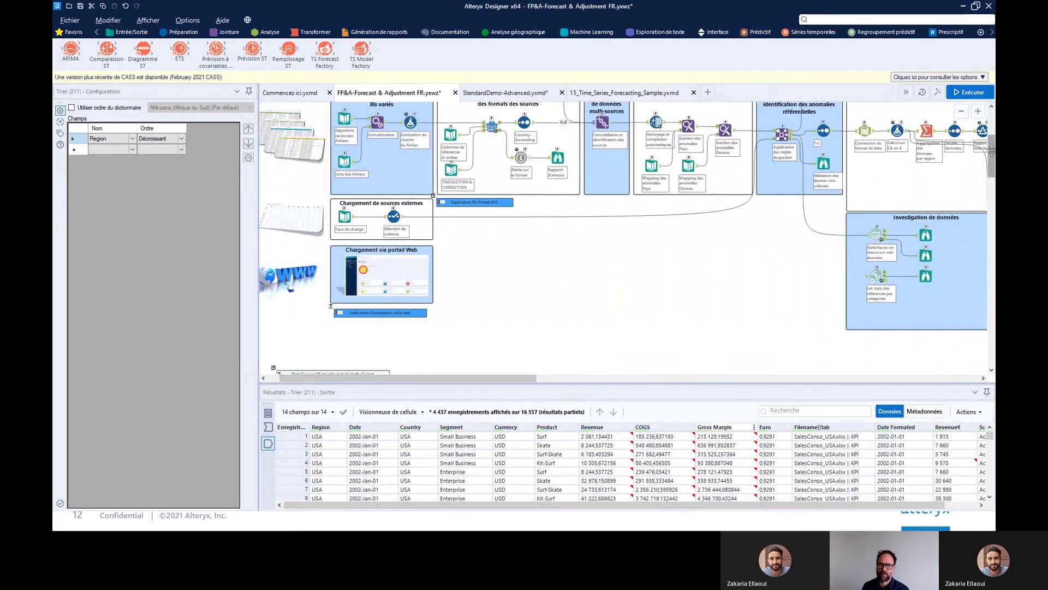
pyautogui.moveTo(992, 158); pyautogui.dragTo(991, 143)
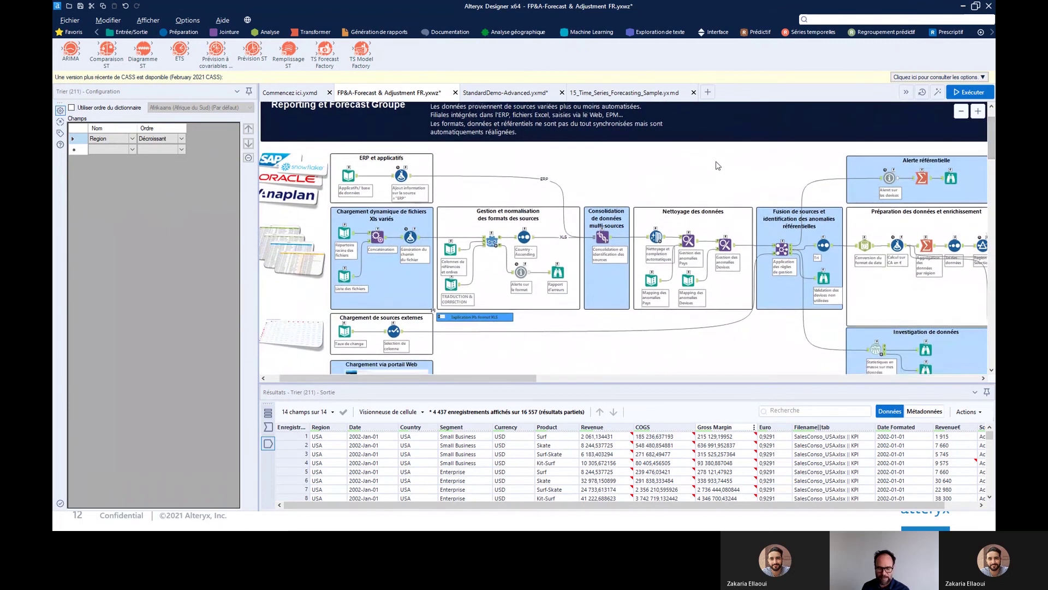
pyautogui.scroll(-1, 706, 161)
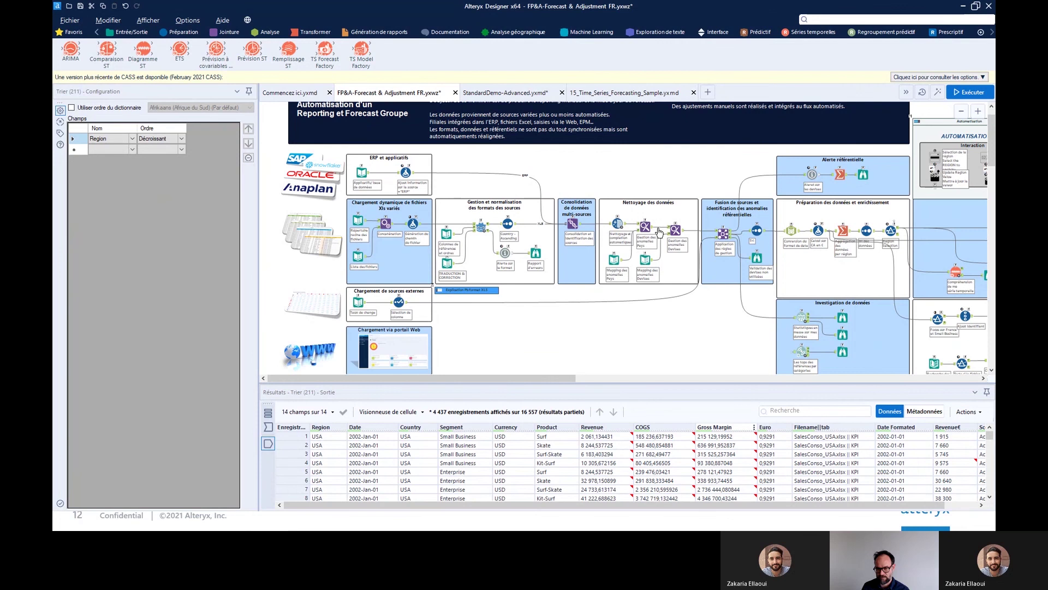
pyautogui.scroll(1, 591, 202)
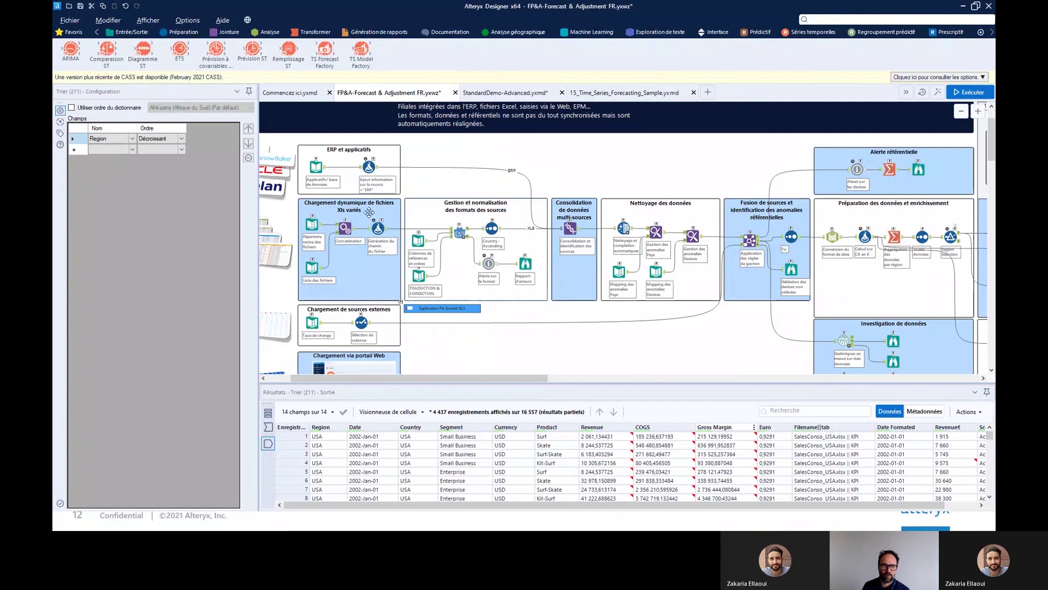
pyautogui.click(345, 228)
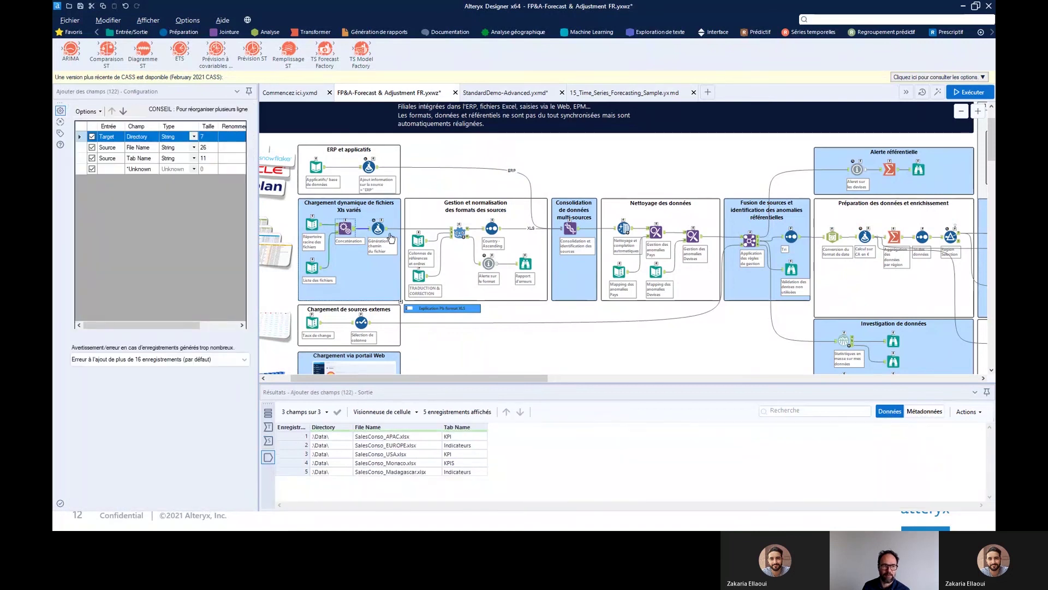
pyautogui.click(634, 163)
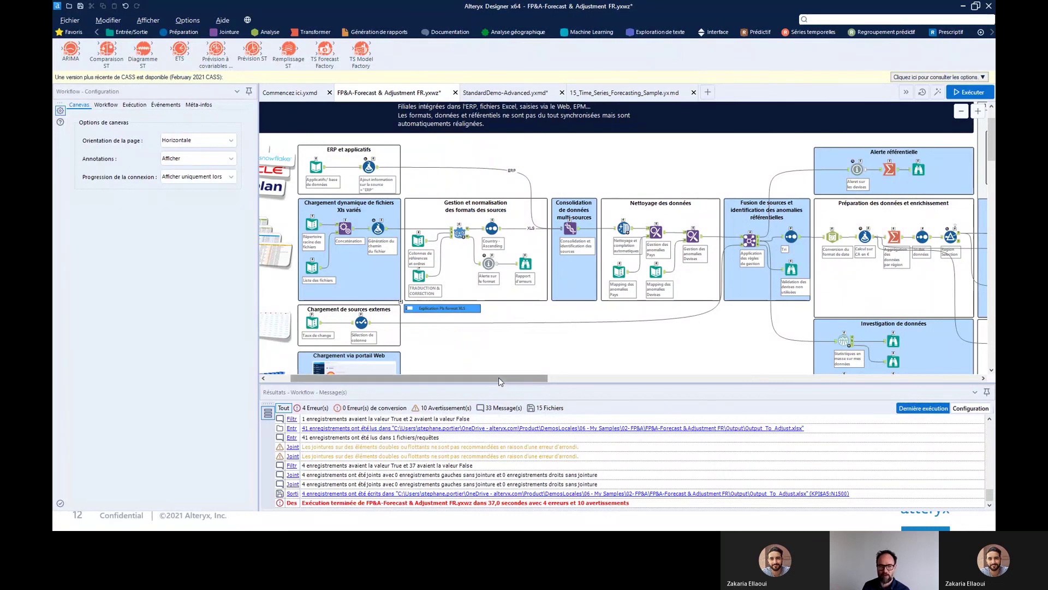
# - Enlarge the canvas area and review the entire workflow from source loading through to Publication et coopération
pyautogui.moveTo(499, 378); pyautogui.dragTo(595, 378)
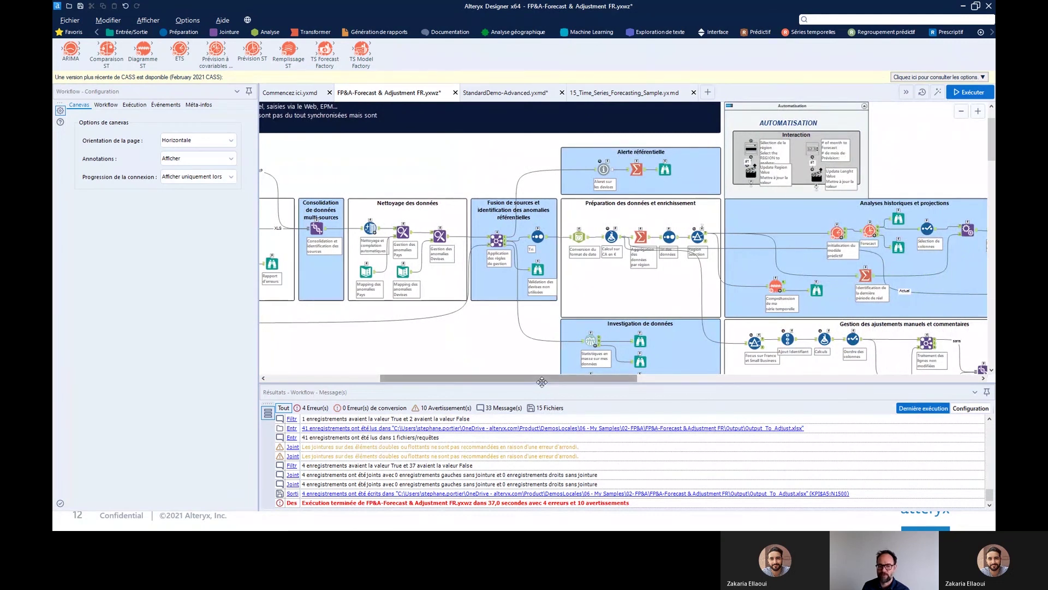
pyautogui.moveTo(541, 384); pyautogui.dragTo(419, 457)
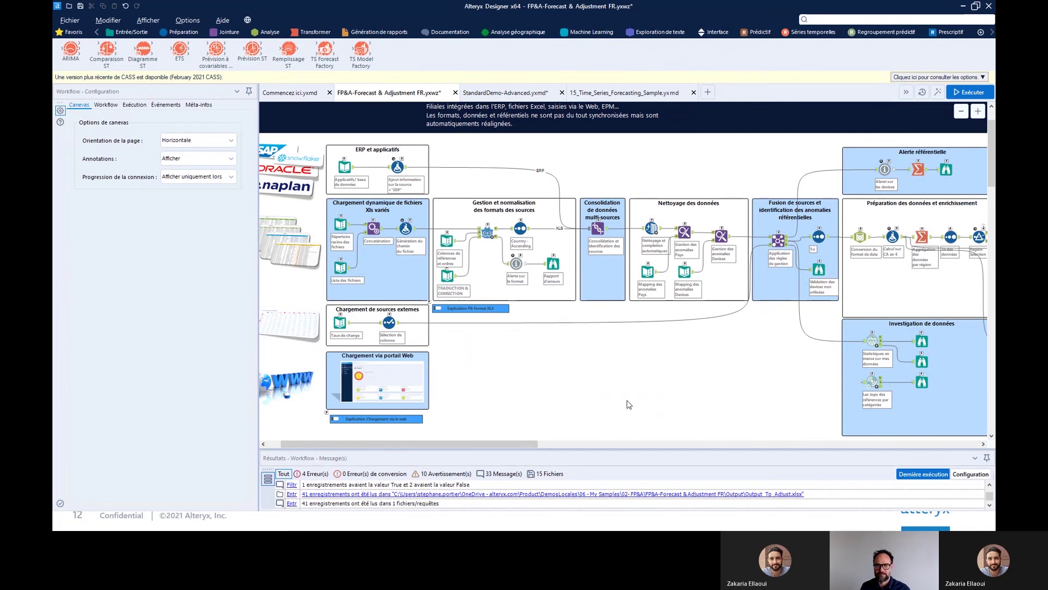
pyautogui.click(960, 112)
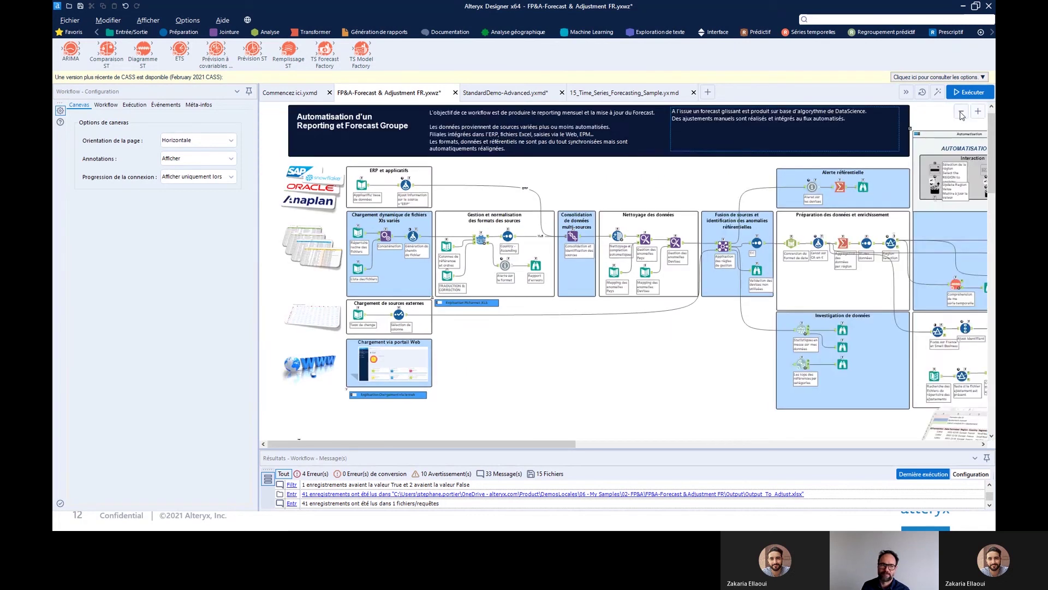
pyautogui.click(961, 112)
pyautogui.click(961, 113)
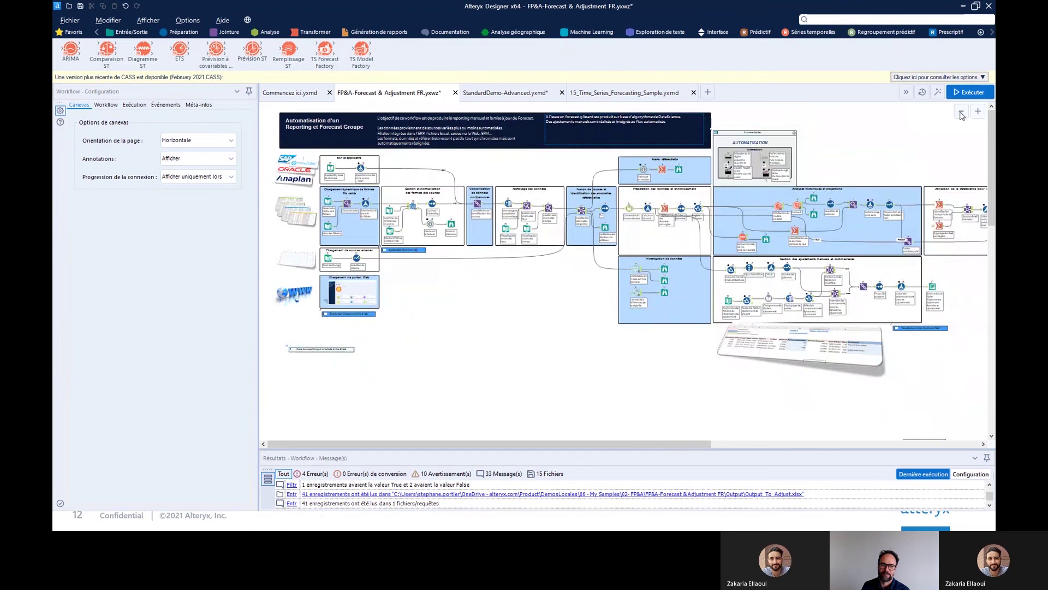
pyautogui.click(961, 115)
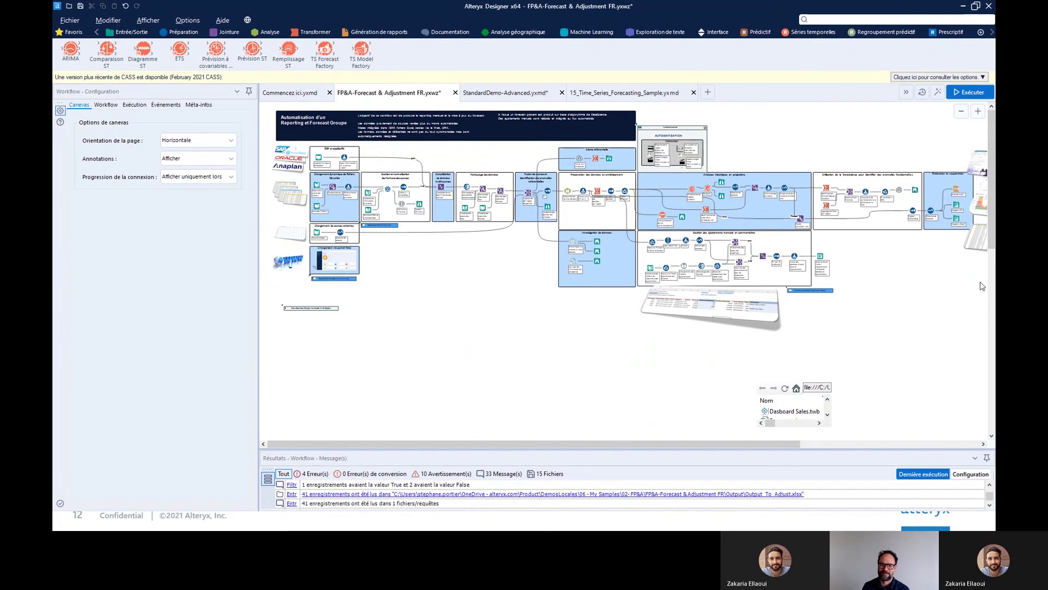
pyautogui.moveTo(773, 443); pyautogui.dragTo(842, 445)
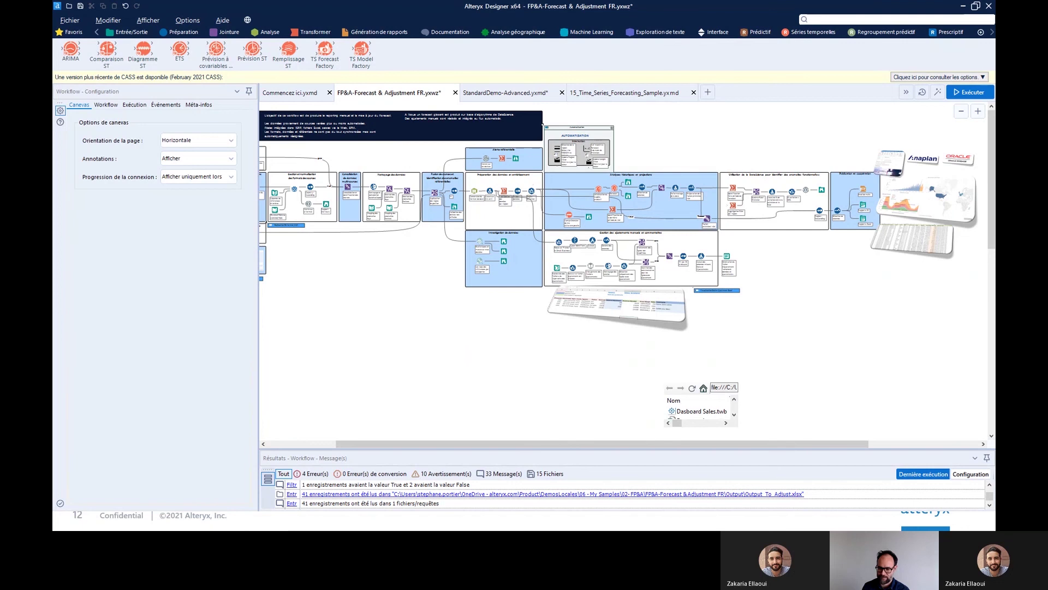
# - Switch to the slide presentation and go back to the Actual vs. Forecast Values slide
pyautogui.hotkey('alt', 'Tab')
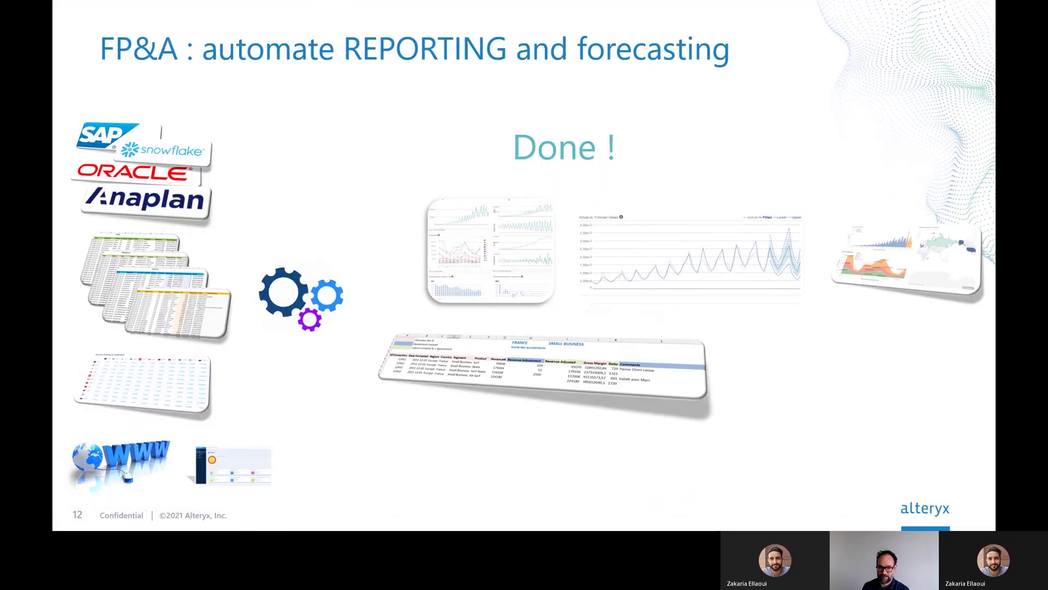
pyautogui.press('Left')
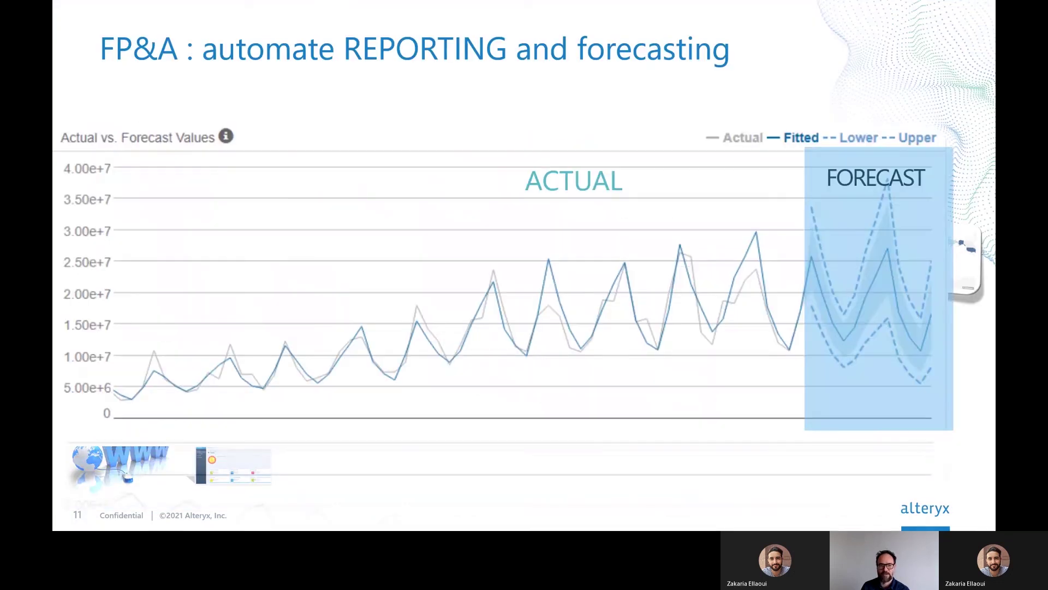